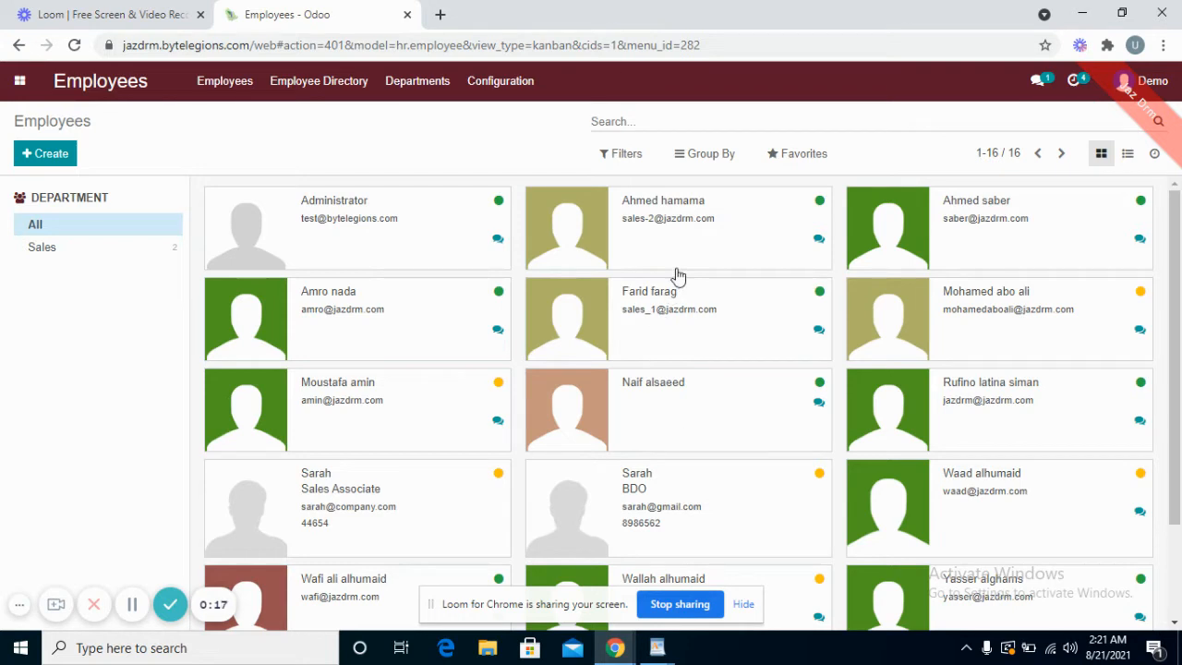
Create a new employee record with the employee's name, job title Sales Associate, and work mobile, phone and email
click(63, 158)
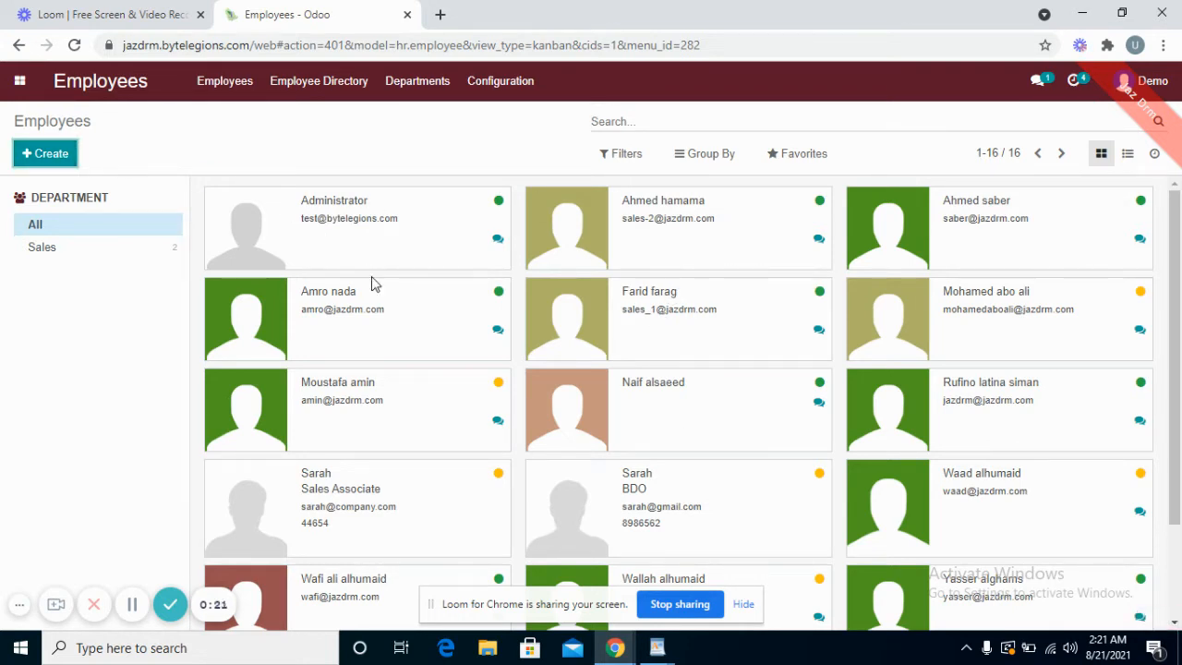
text(Sarah)
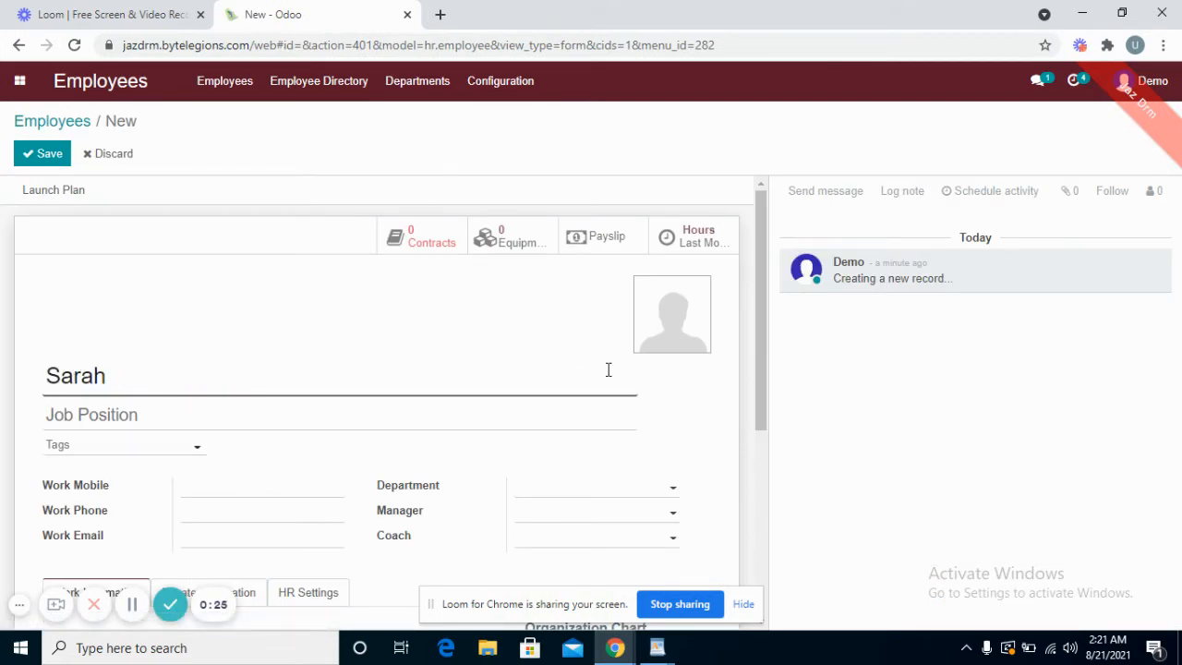
scroll(246, 346, down, 2)
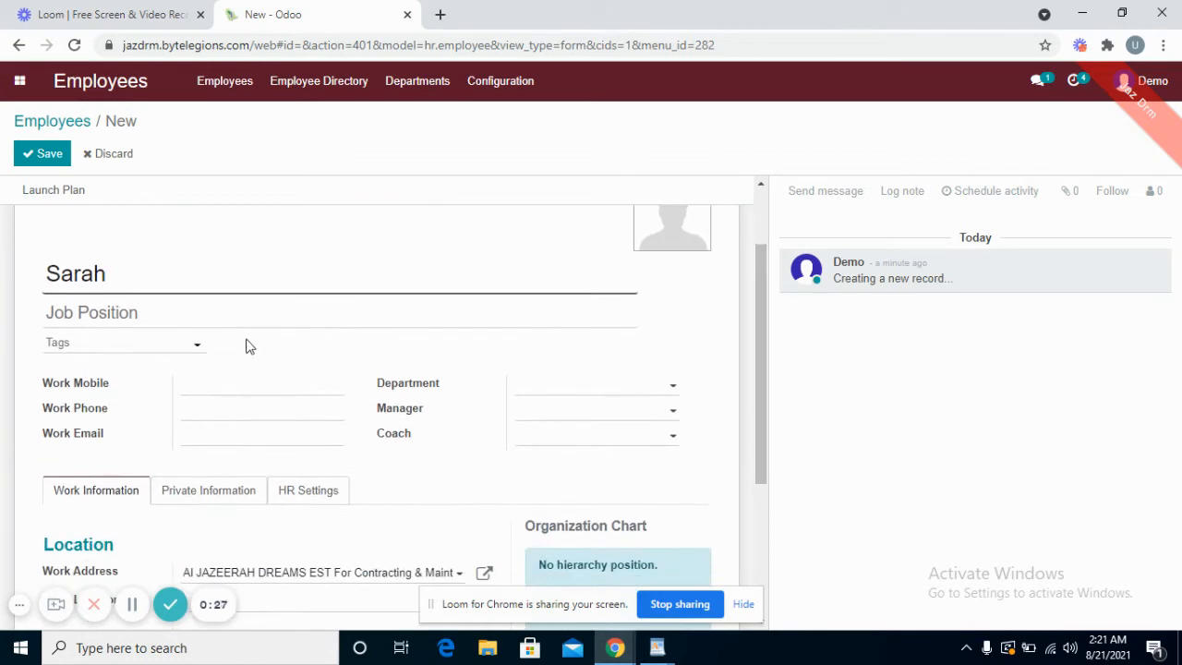
text(Sa)
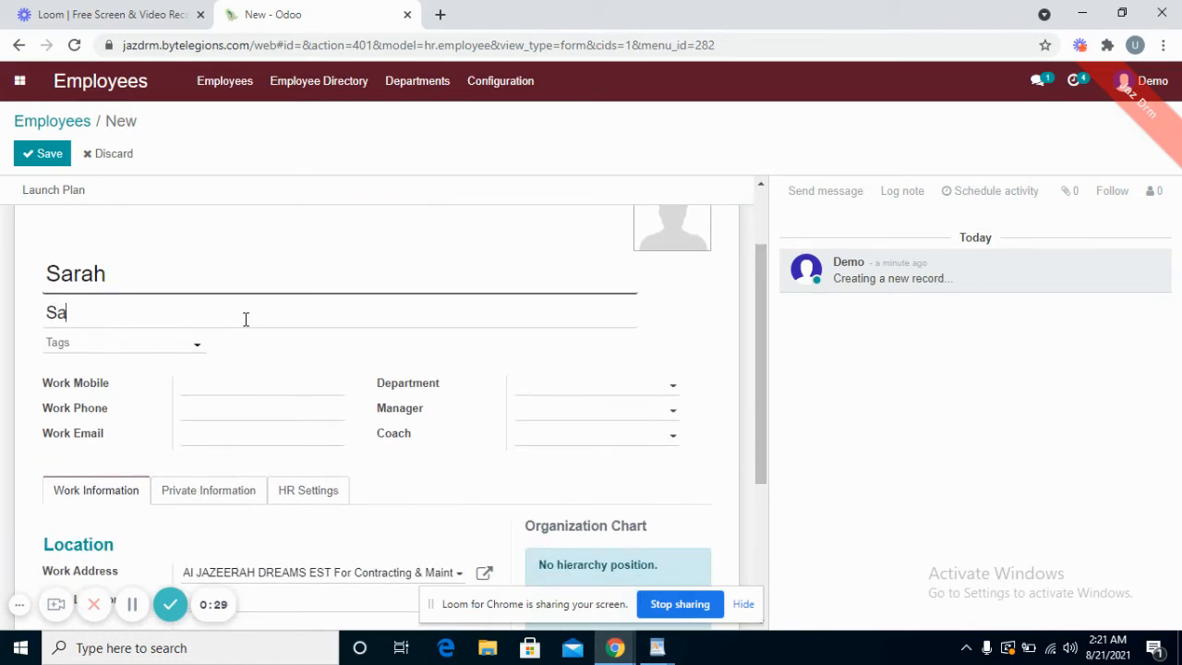
text(les Associate)
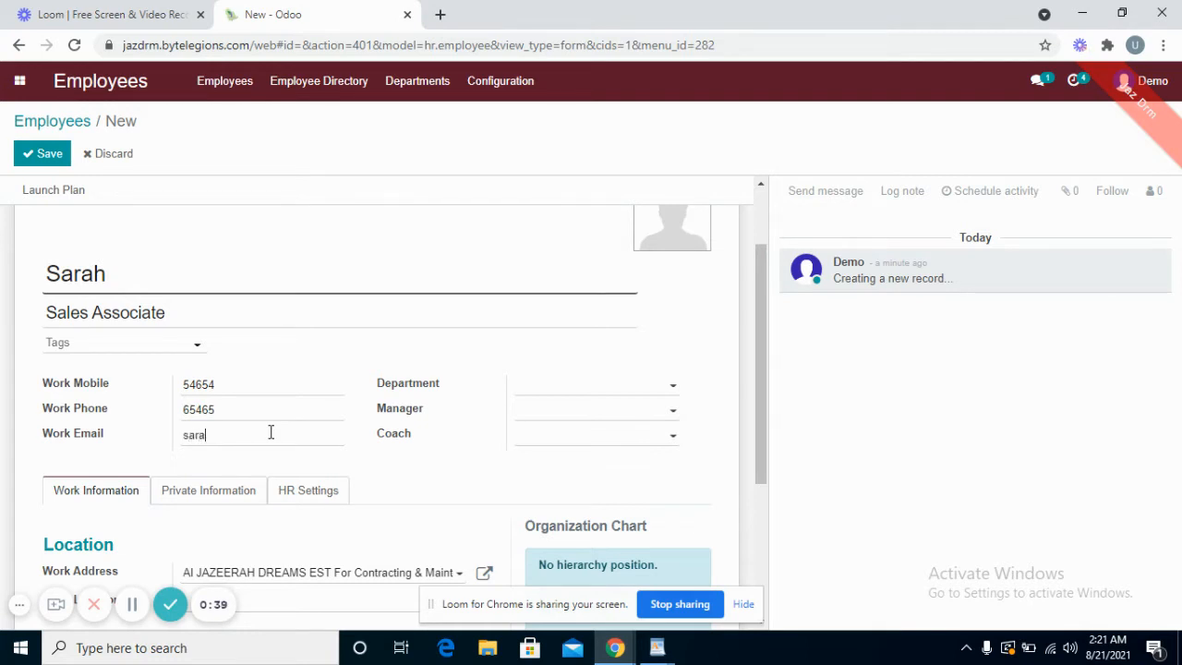
click(271, 432)
text(sarah@company.com)
Set the new employee's department to Sales and choose the employee's manager
click(622, 393)
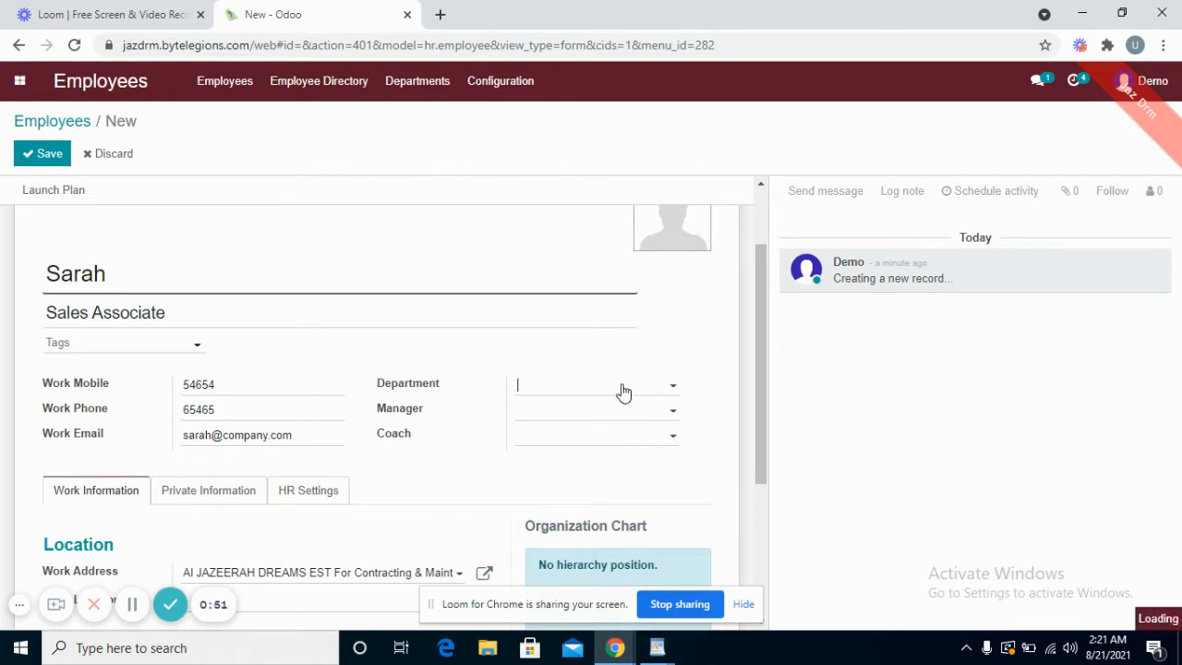
click(623, 430)
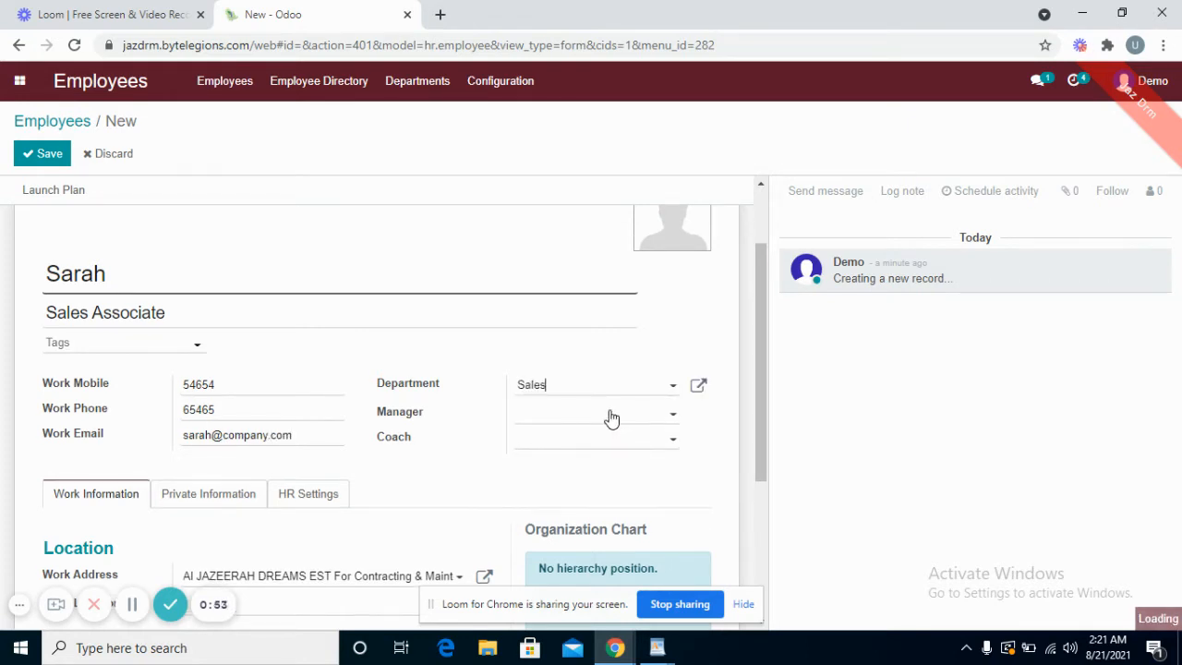
click(609, 417)
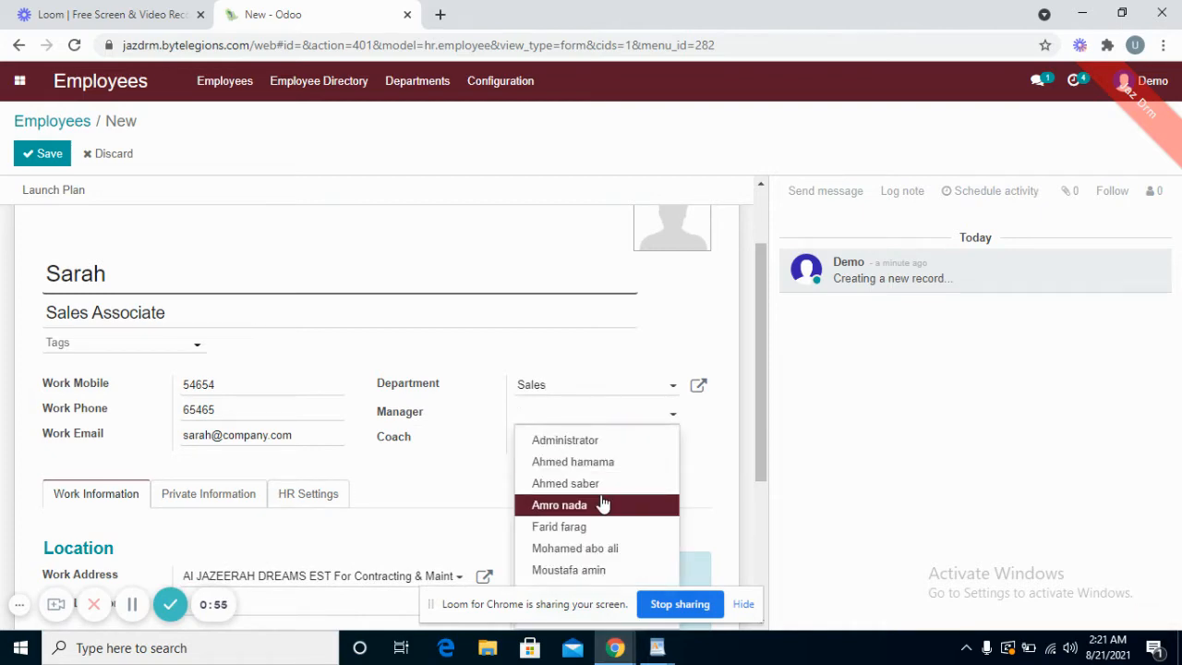
click(607, 534)
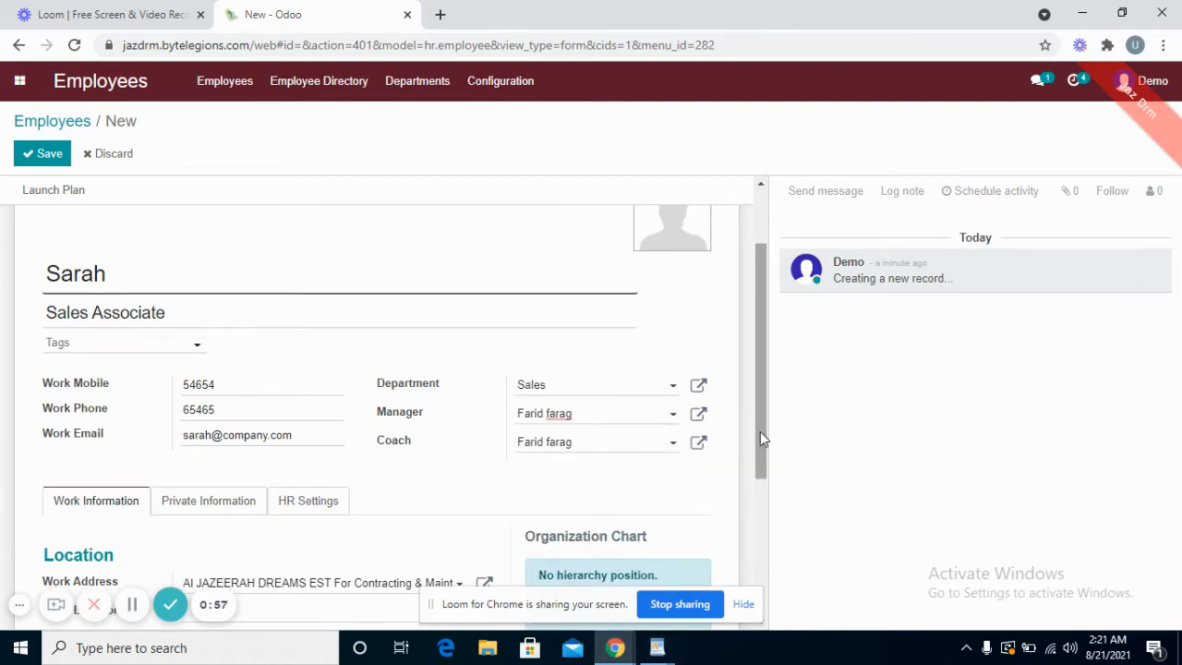
Choose the expense approver in the employee's work information
drag(760, 432, 768, 539)
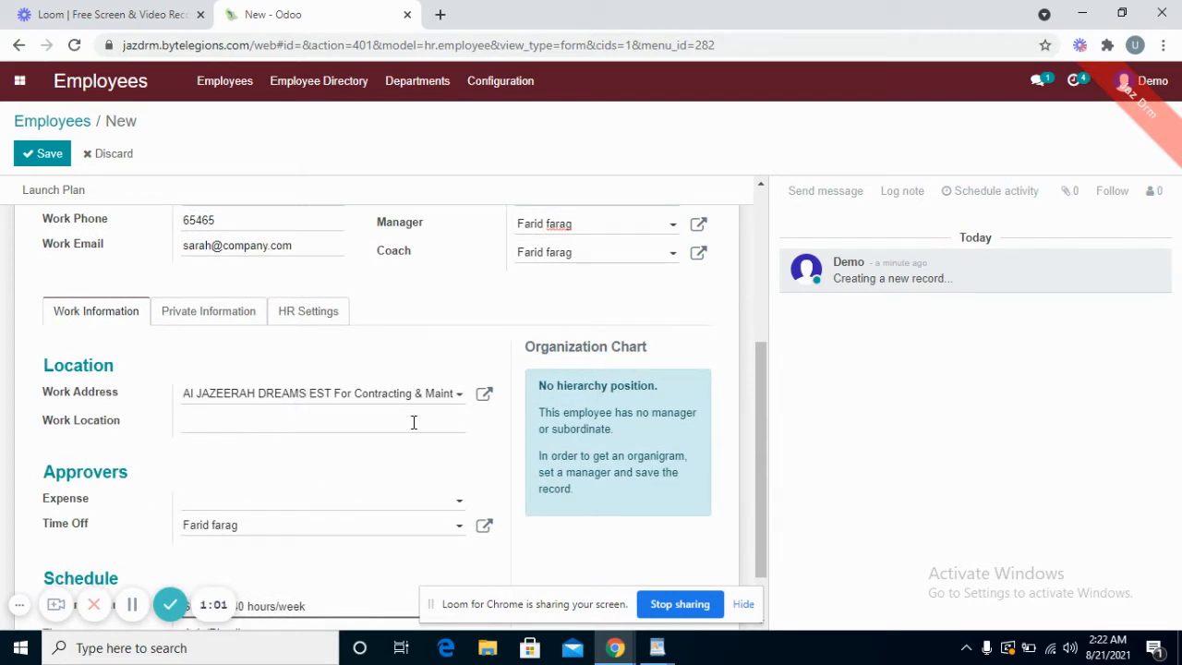
click(263, 509)
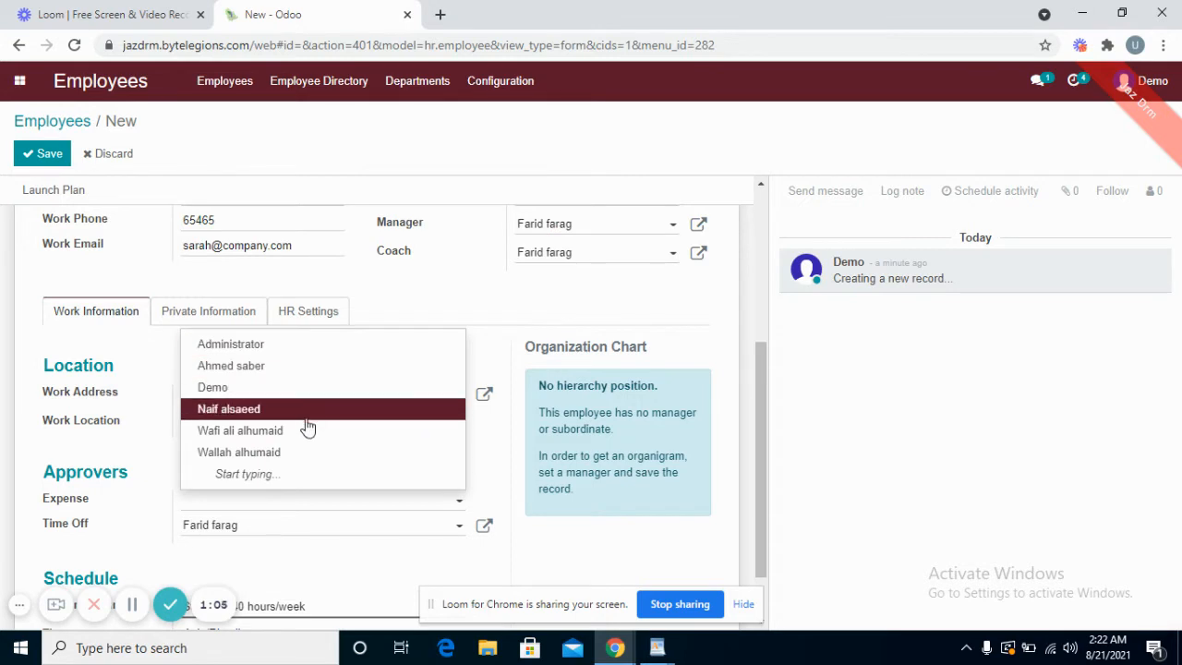
click(306, 413)
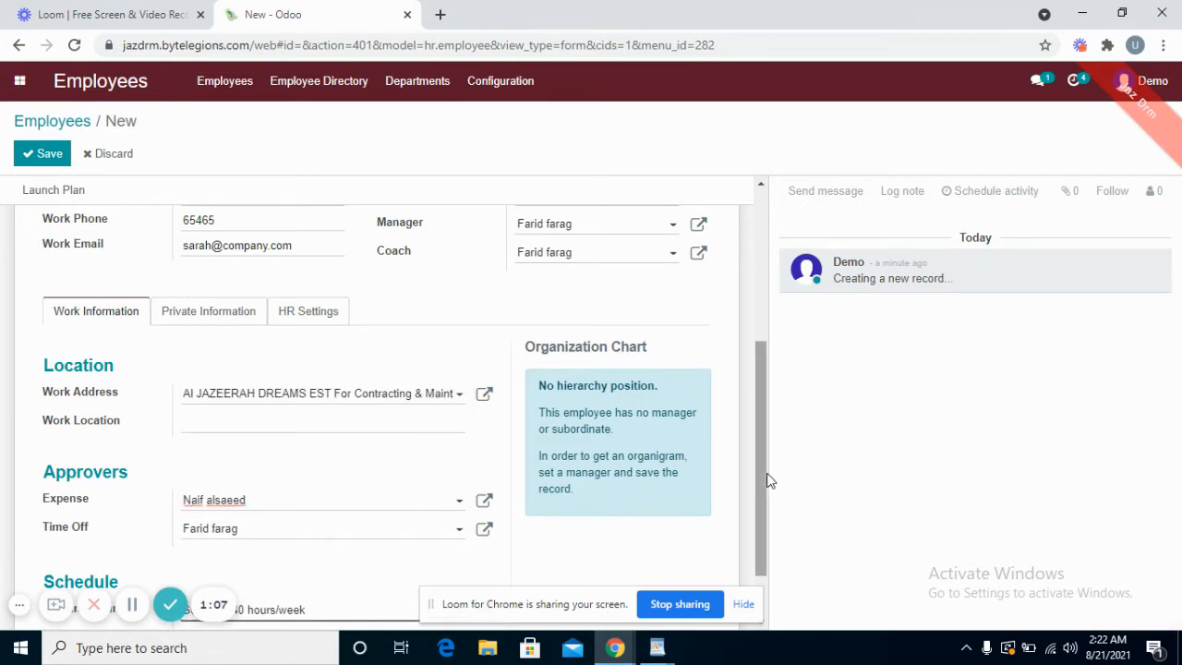
Look through the employee's schedule settings and the private contact, citizenship and marital status fields
scroll(753, 536, down, 1)
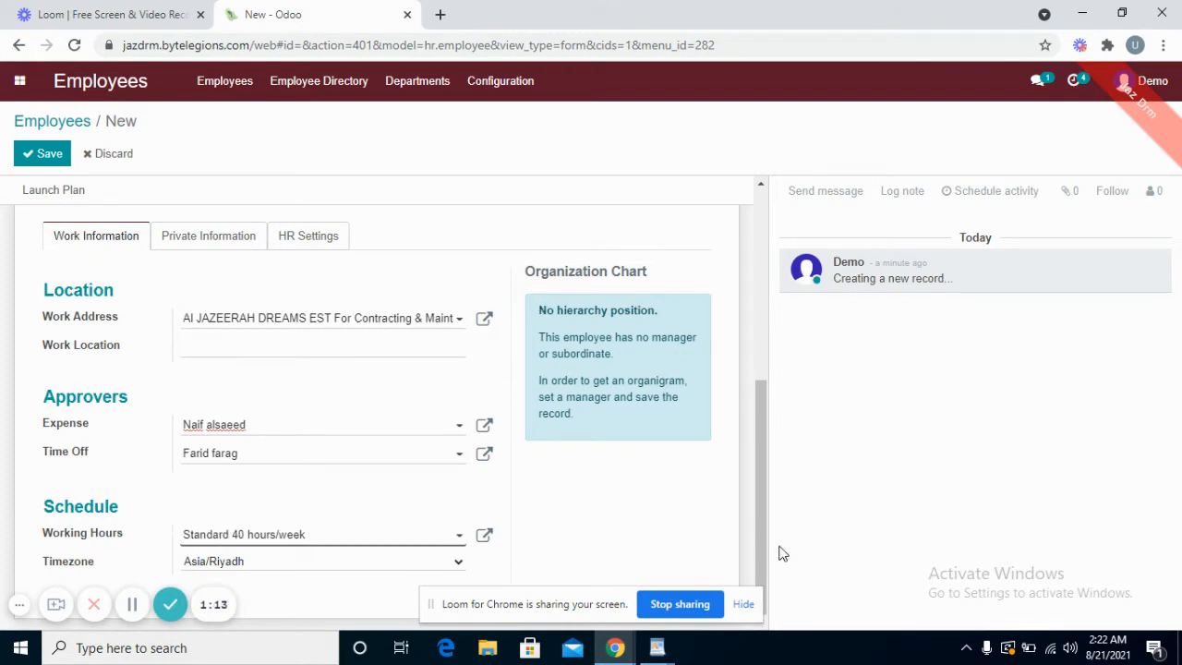
drag(759, 539, 766, 437)
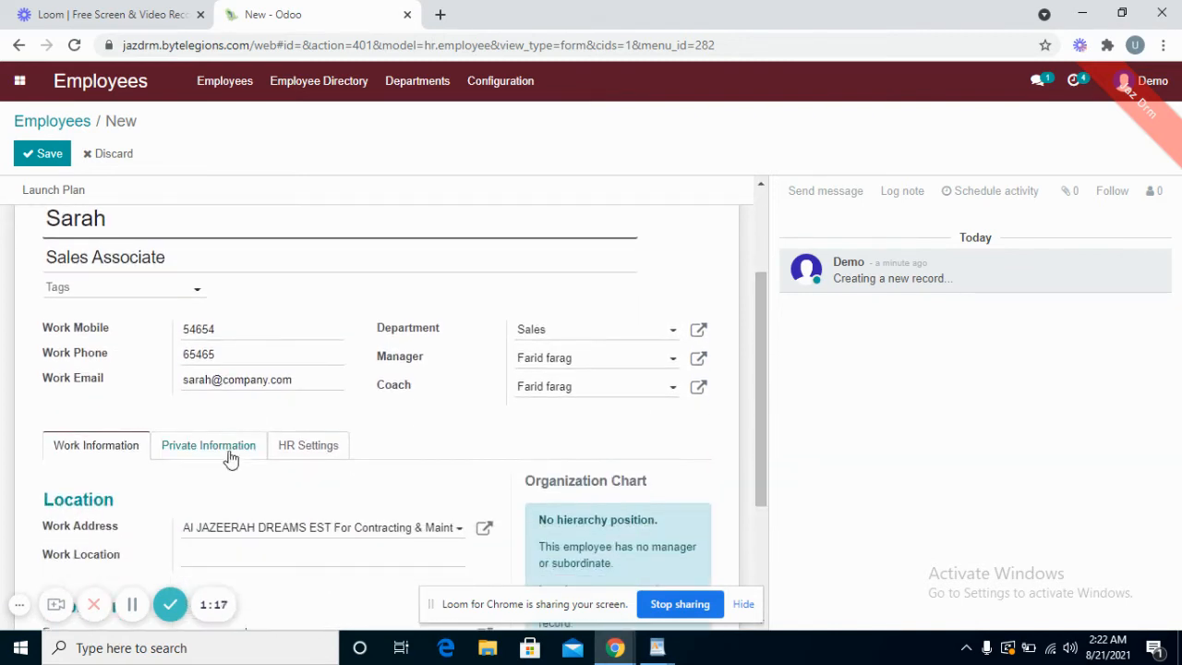
click(231, 452)
drag(766, 379, 756, 460)
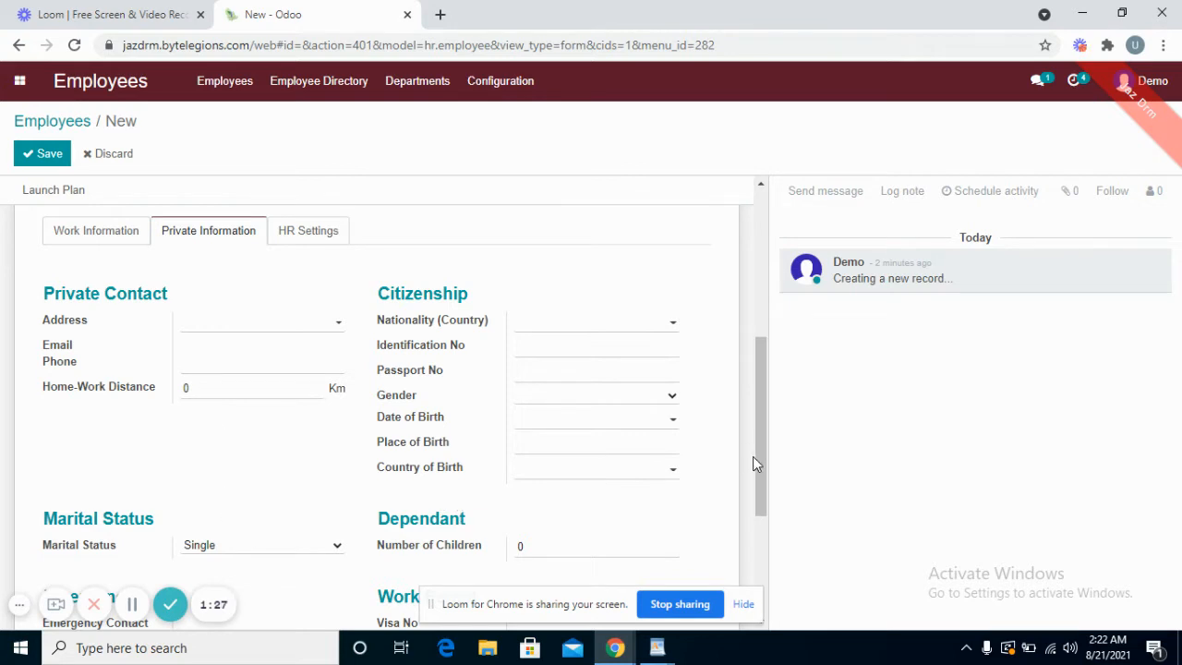
drag(756, 458, 765, 431)
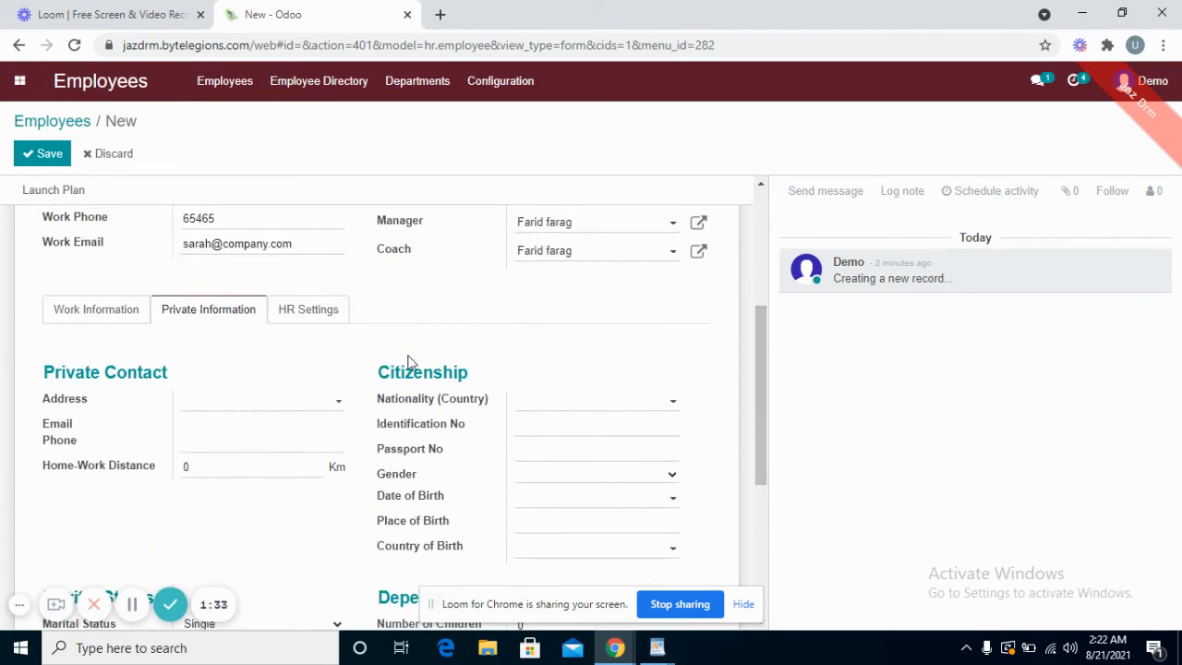
Enter the attendance PIN code in the employee's HR settings
click(338, 315)
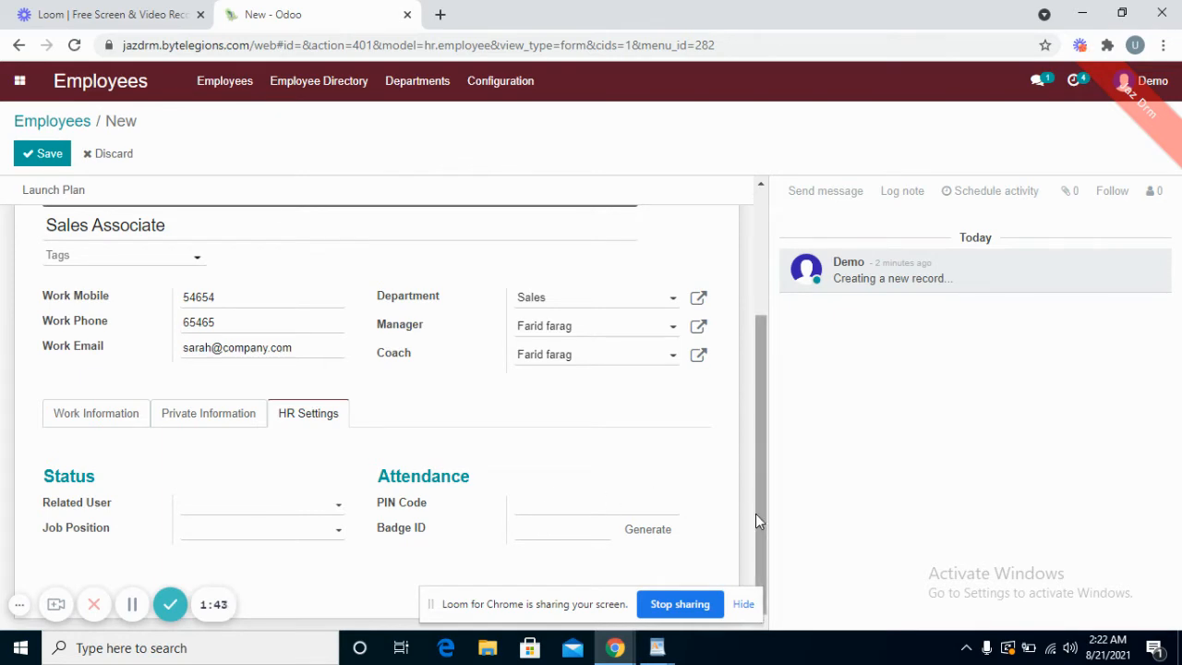
drag(758, 516, 544, 346)
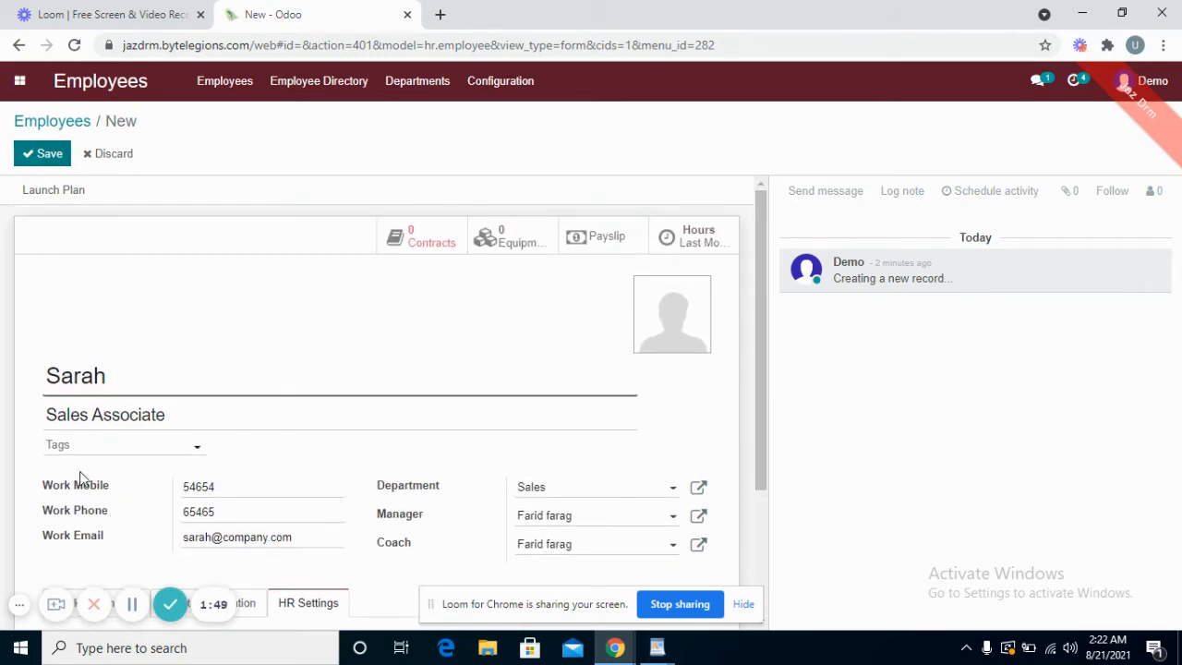
scroll(551, 492, down, 3)
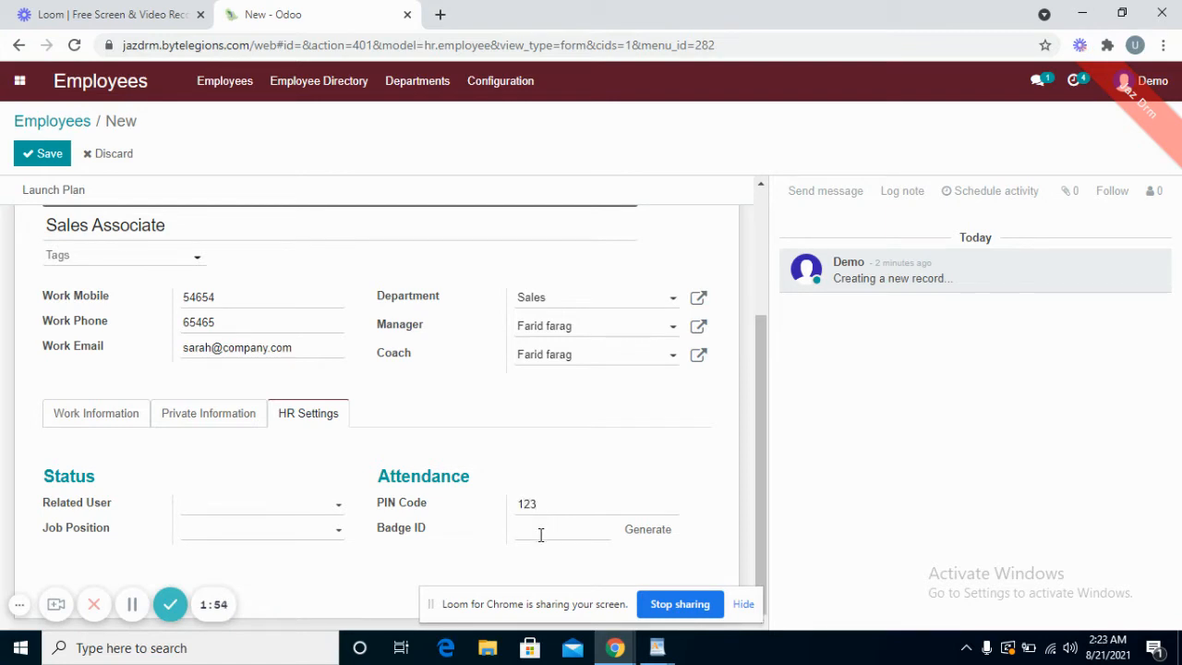
Open the new employee's contracts and create a contract with the reference "Contract"
drag(768, 468, 779, 327)
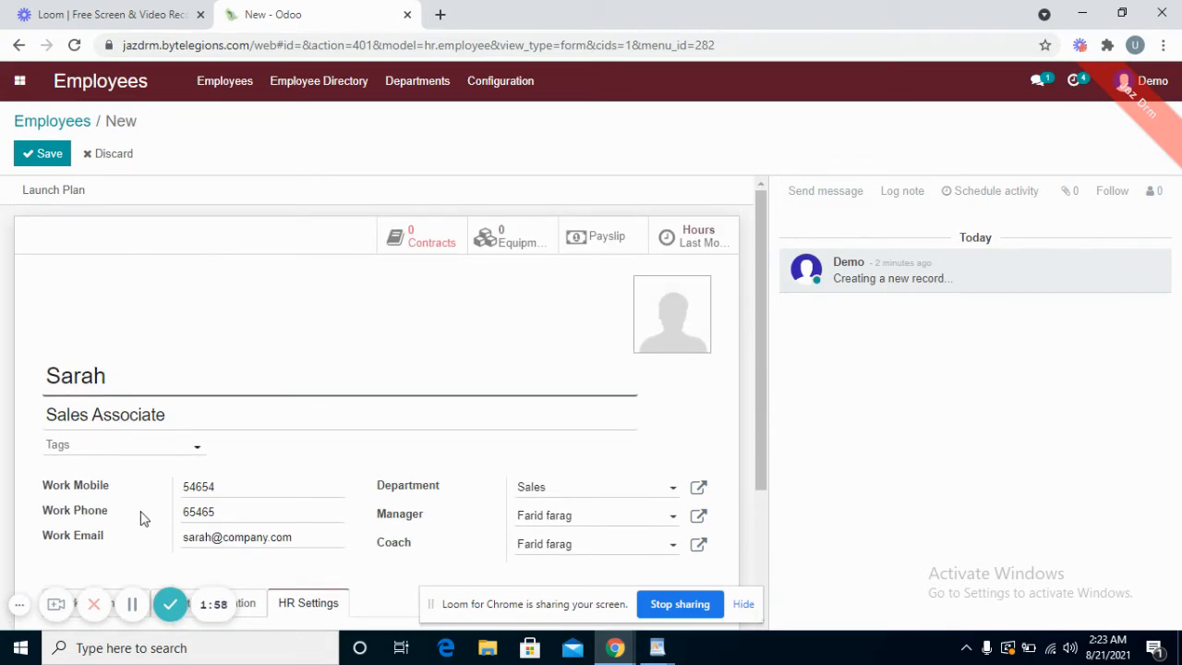
click(415, 248)
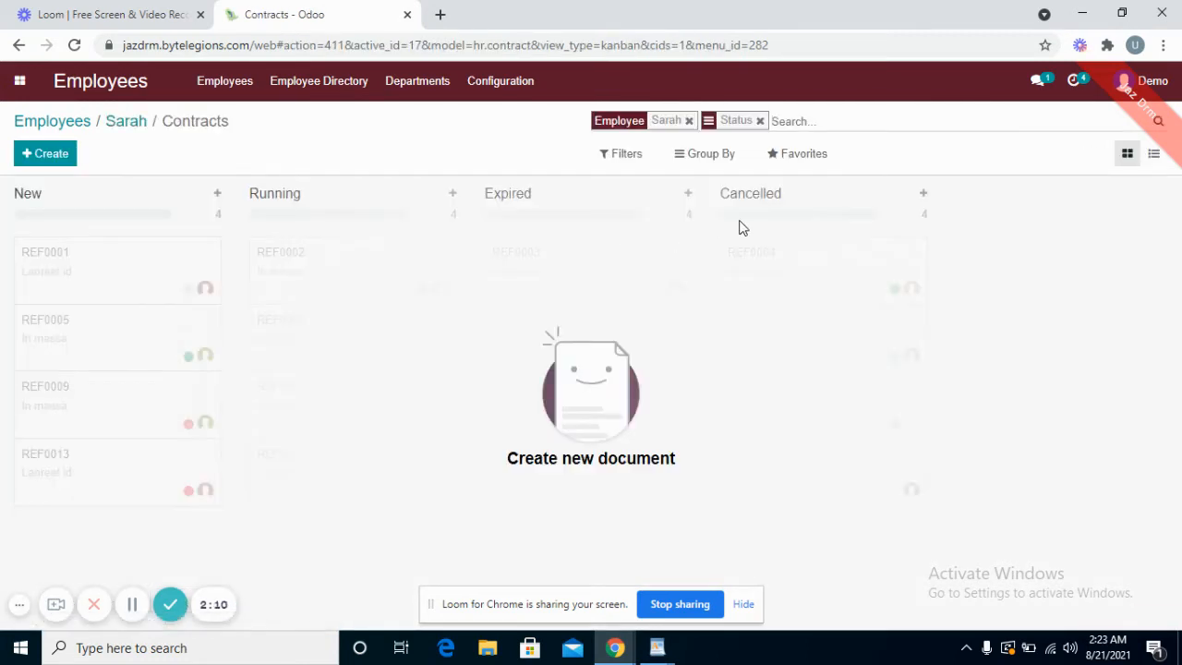
click(44, 164)
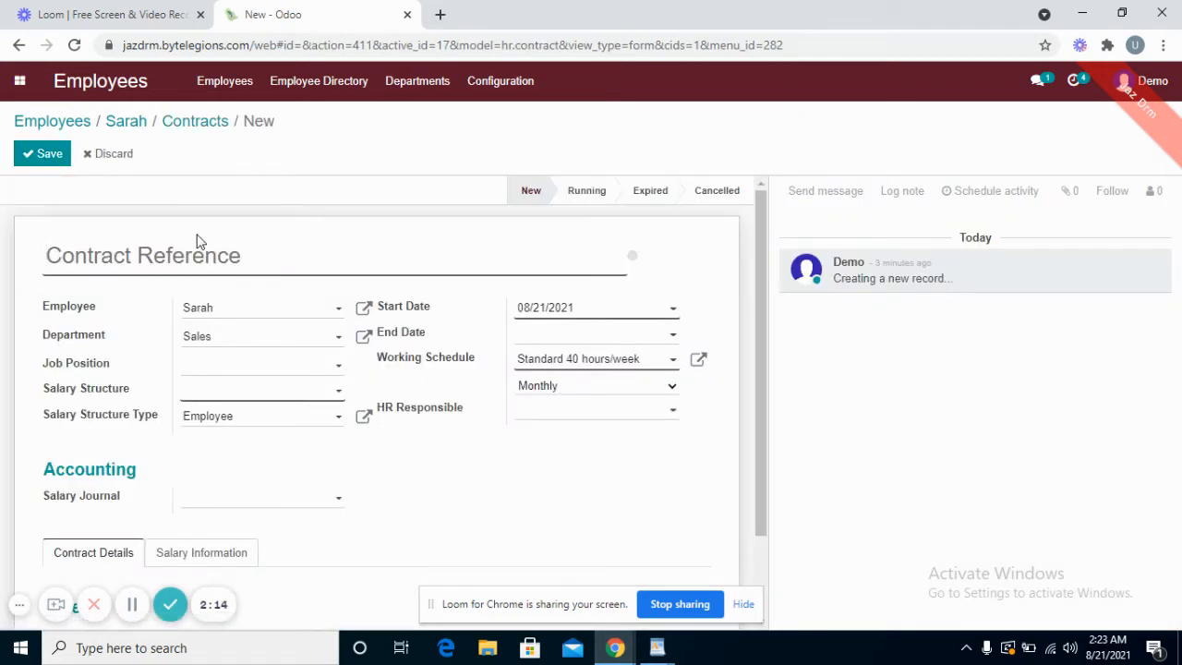
click(202, 247)
text(Co)
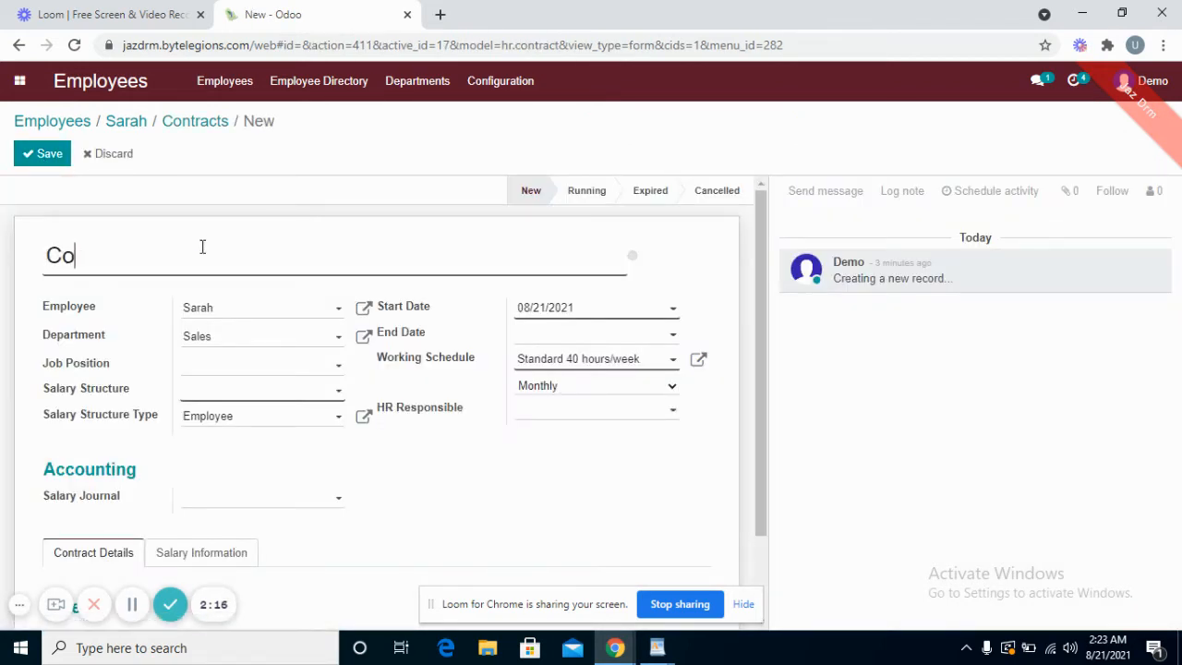
text(ntract)
Set the contract's job position to Sales Associates and its salary structure to Base for new structures
click(243, 372)
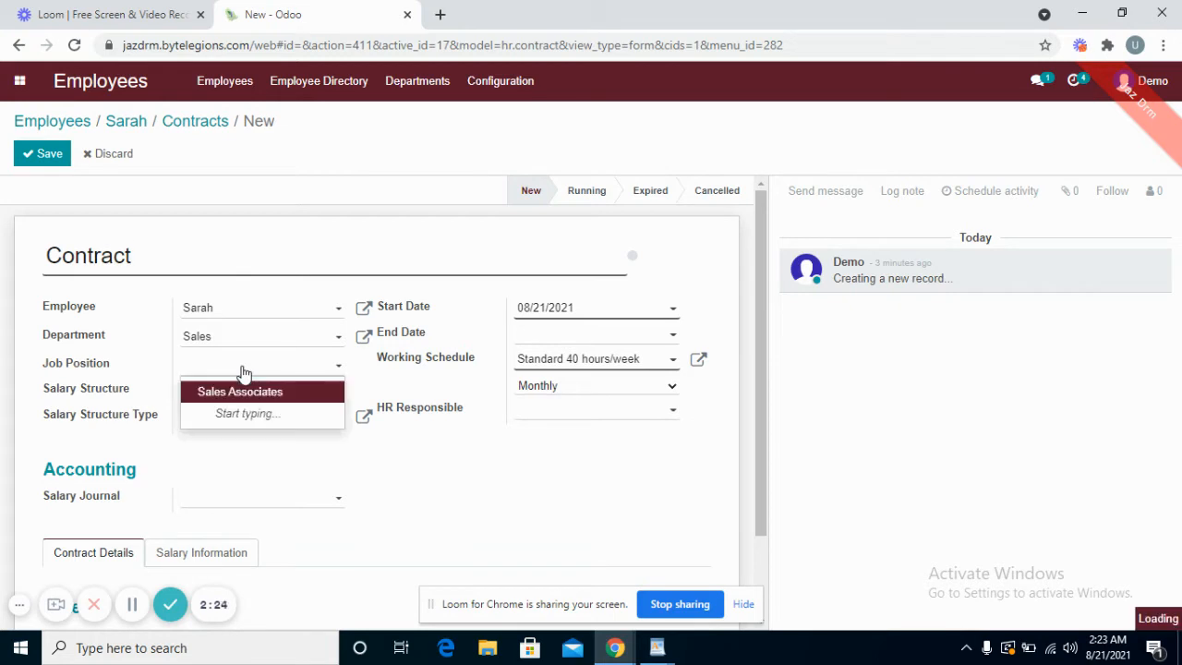
click(254, 403)
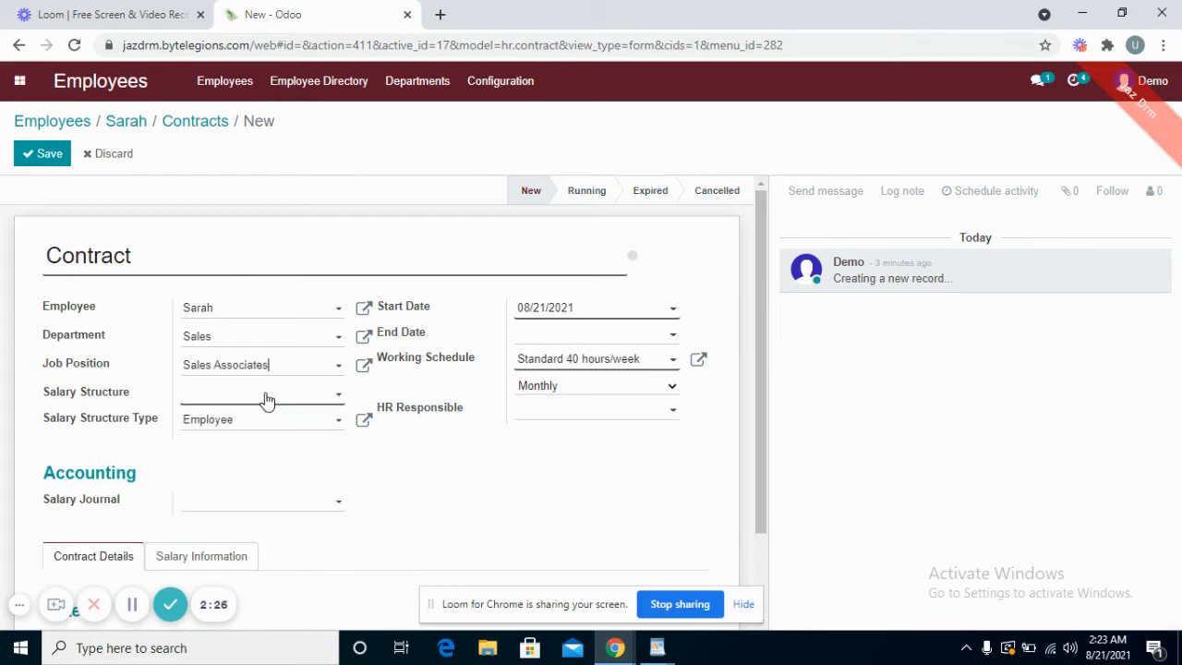
click(268, 399)
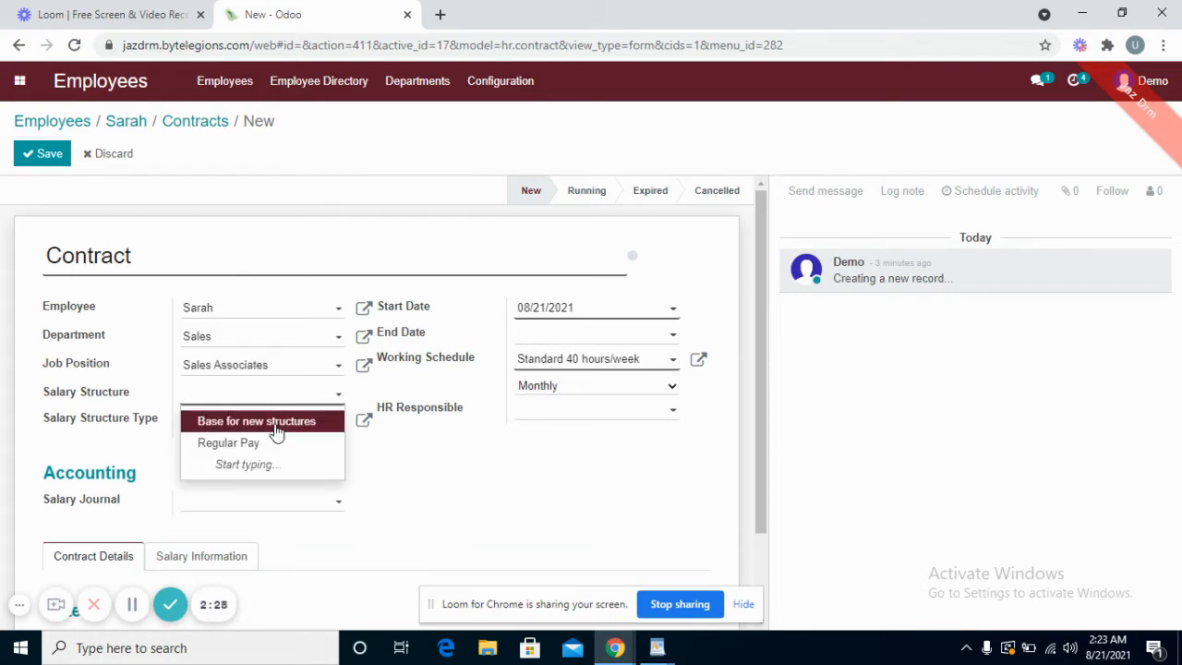
click(276, 424)
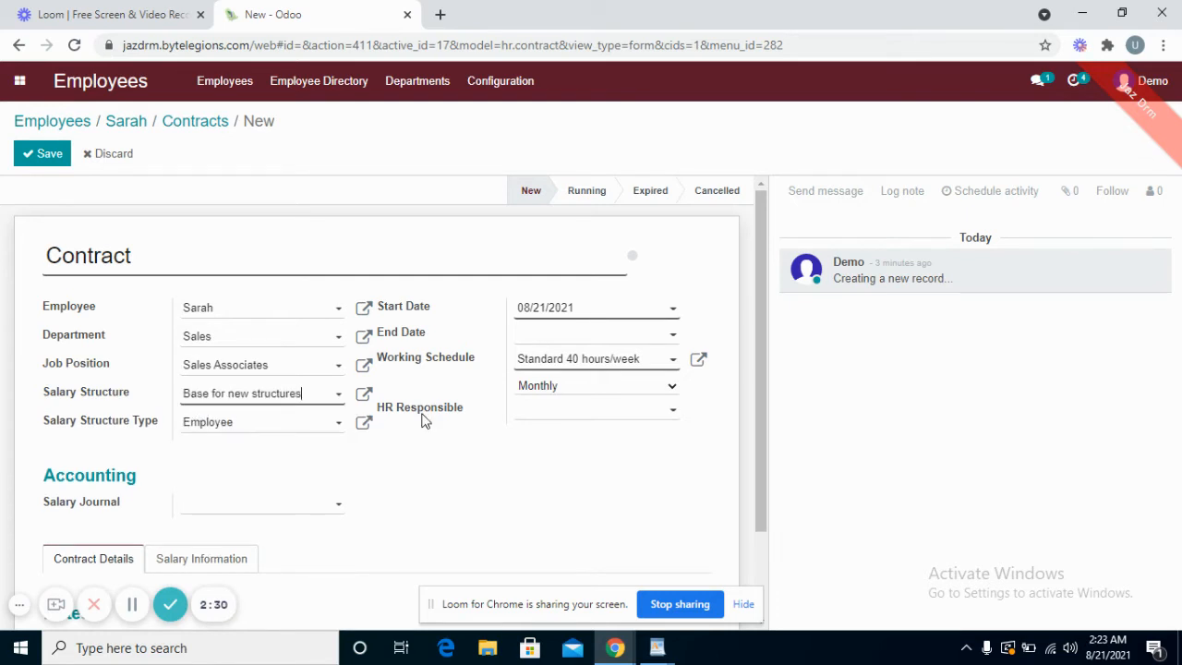
Examine the salary rules of the selected salary structure and the options for adding another rule
drag(759, 478, 759, 529)
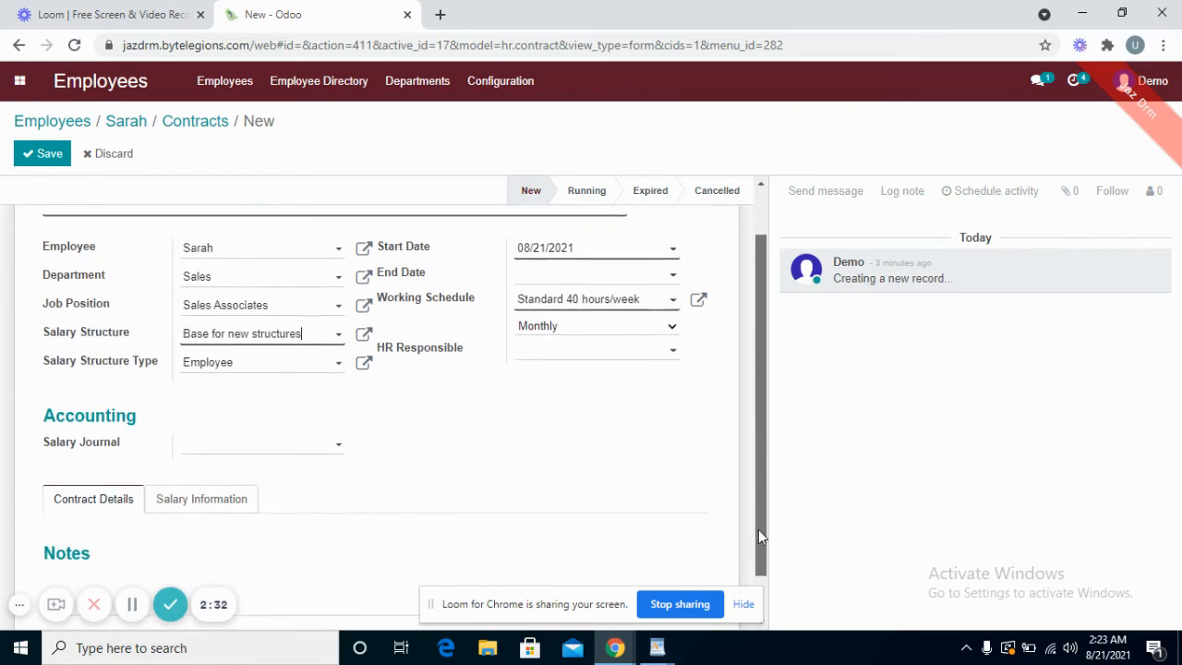
click(364, 325)
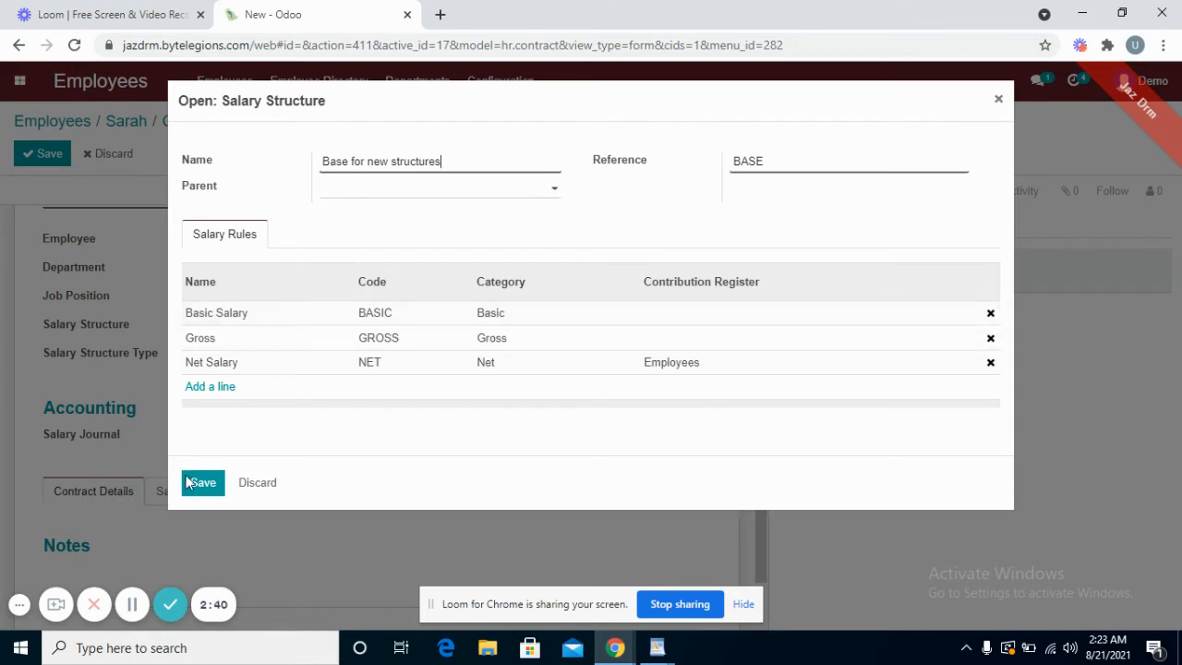
click(216, 389)
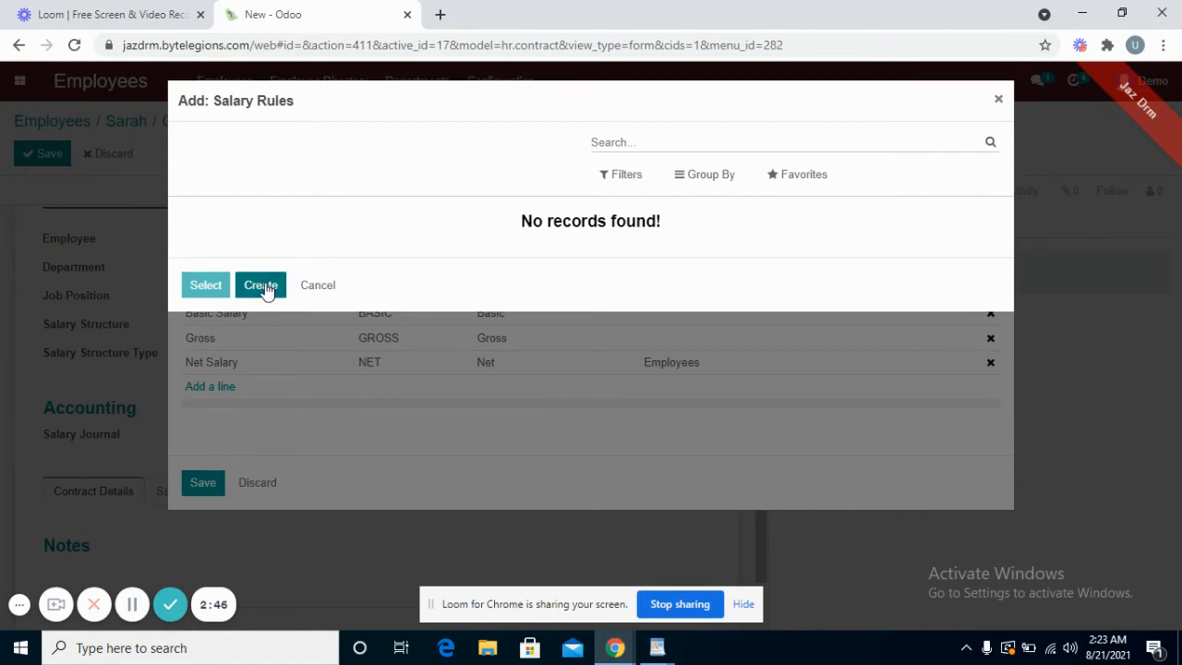
click(318, 285)
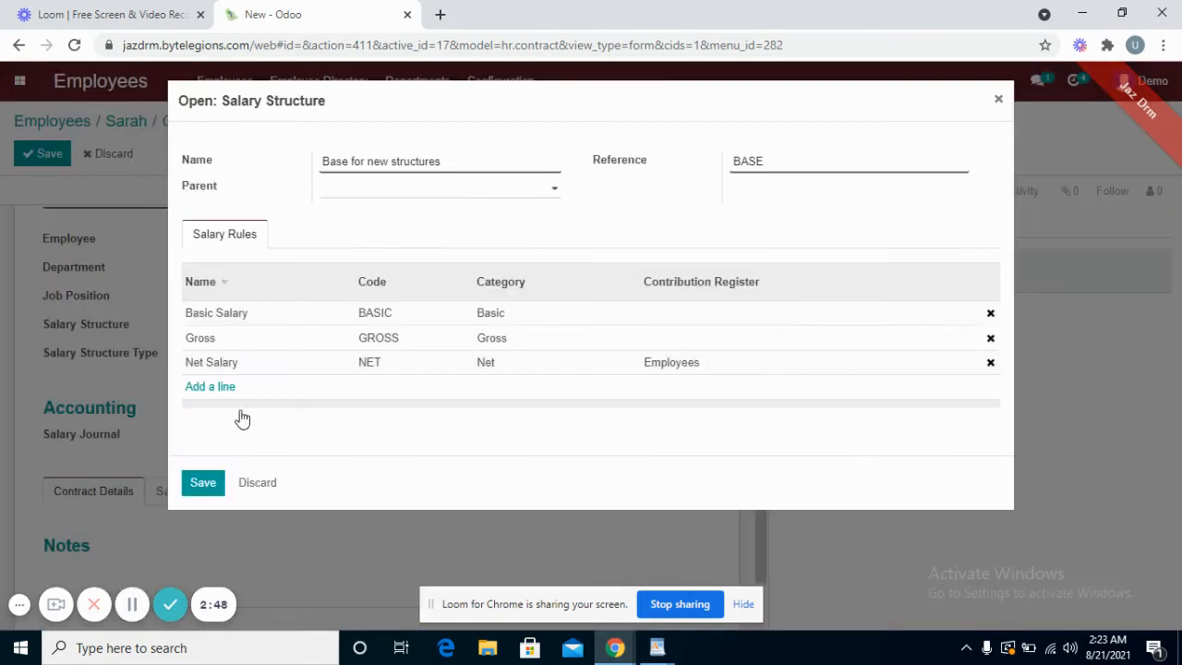
click(201, 482)
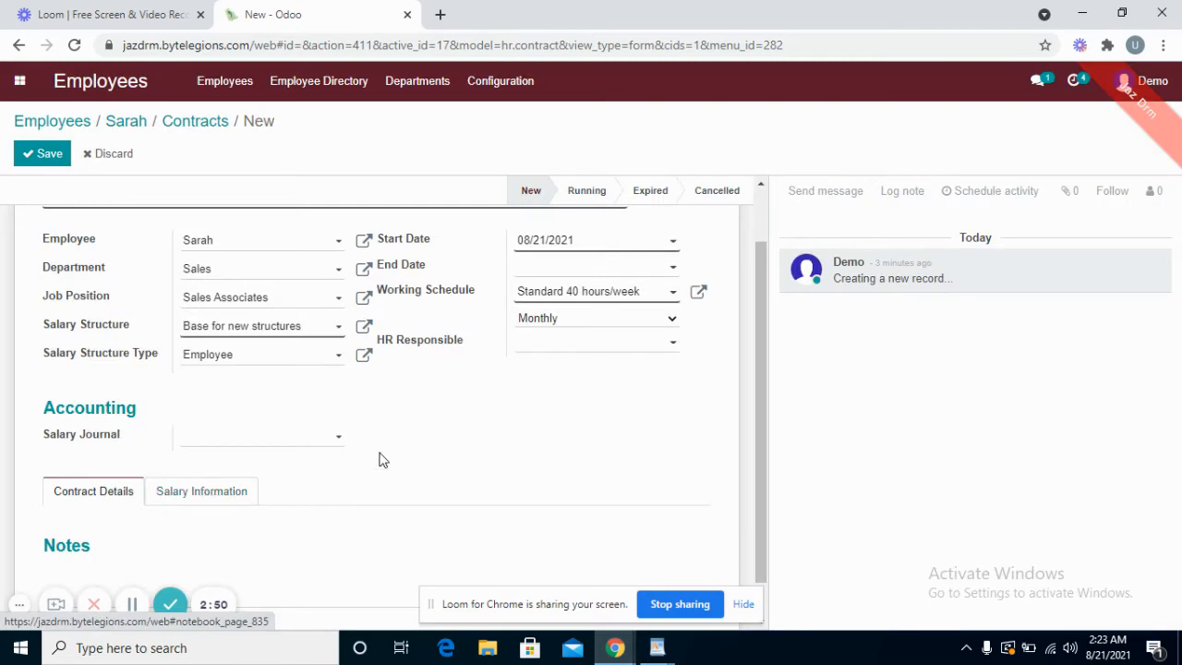
Check the available salary journals and set the contract's monthly wage to 5000 in its salary information
click(266, 441)
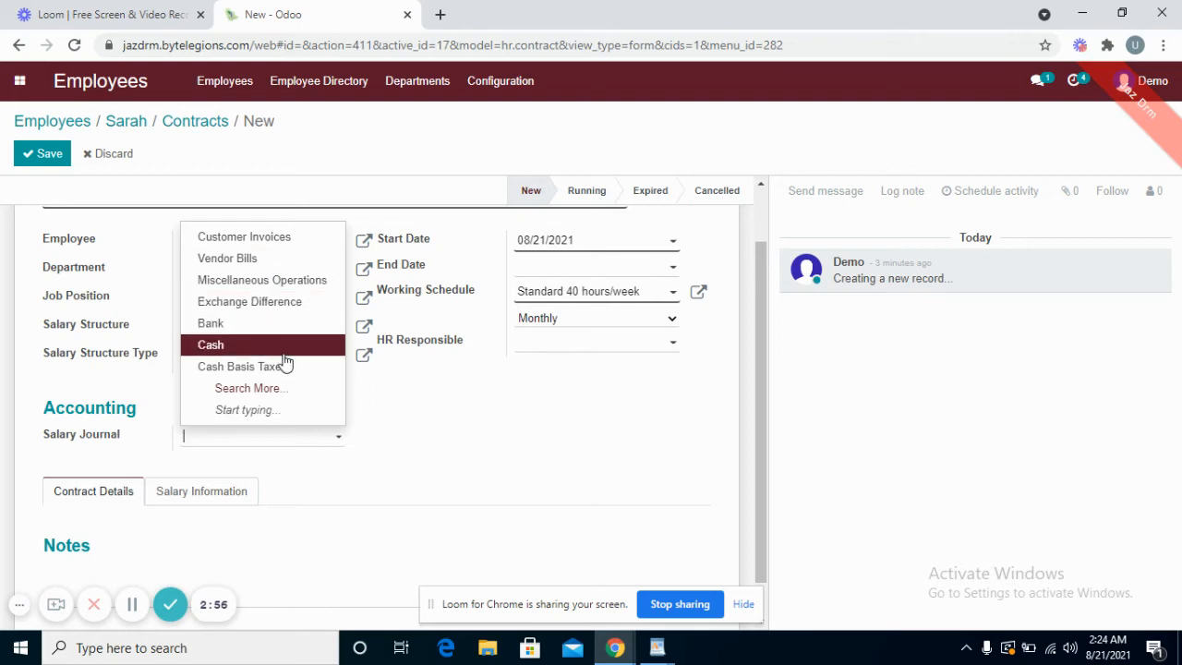
click(456, 408)
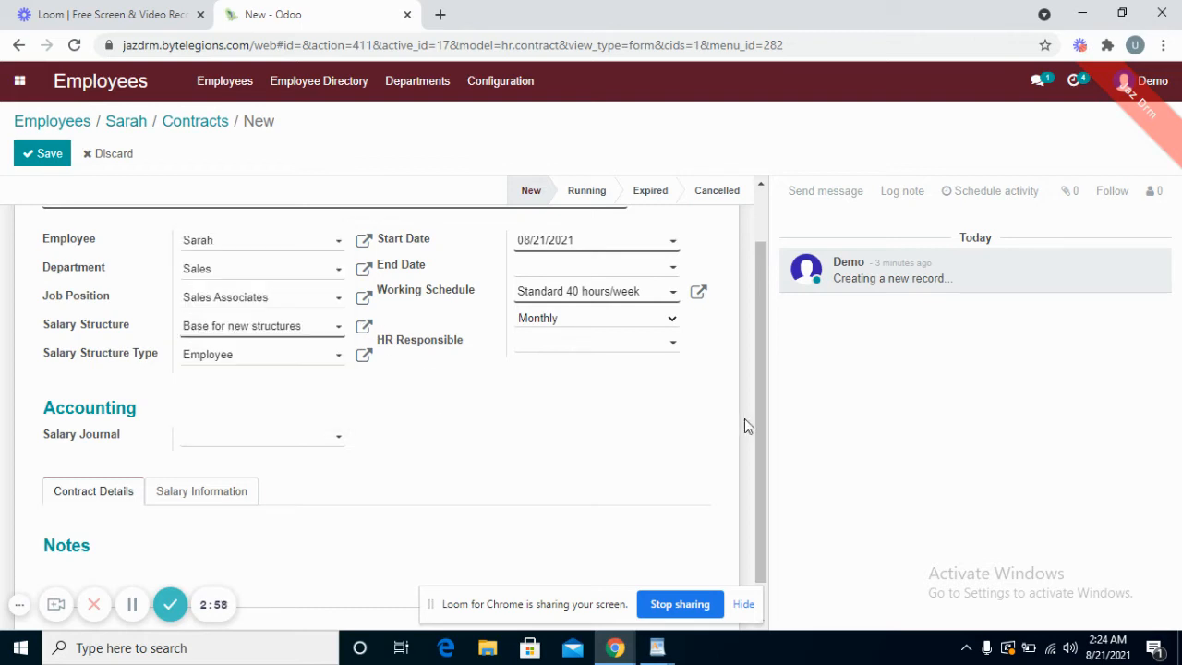
click(215, 495)
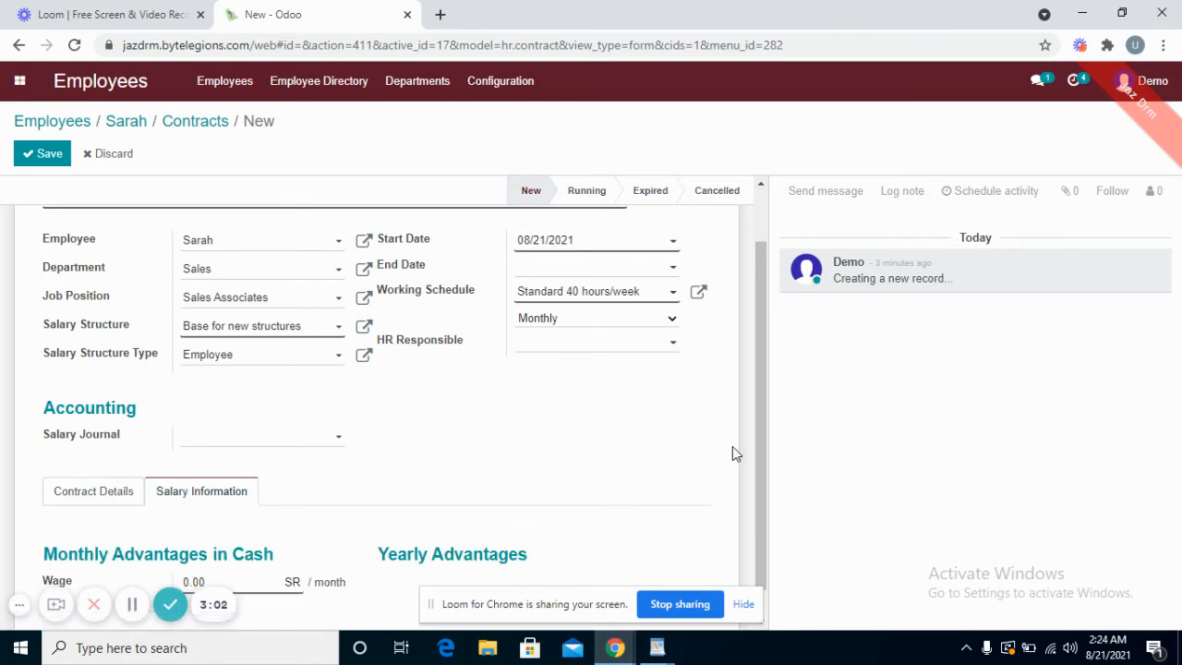
click(133, 605)
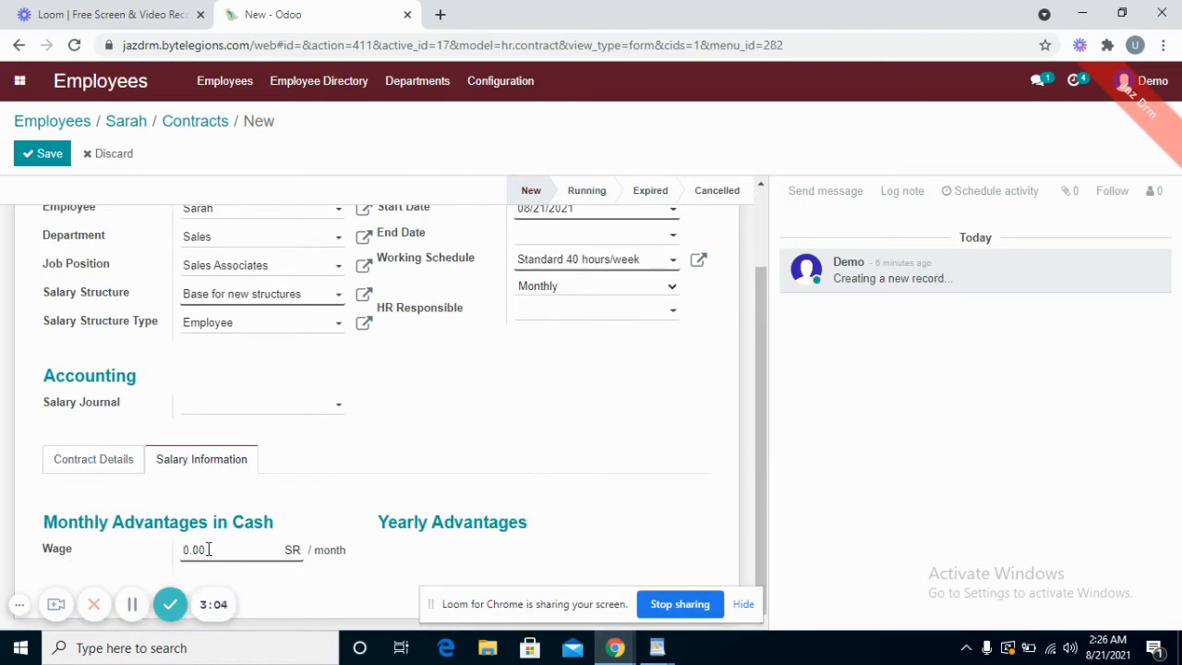
drag(210, 549, 159, 555)
text(5000)
Set the contract's salary journal to Miscellaneous Operations and save the contract
drag(758, 461, 764, 422)
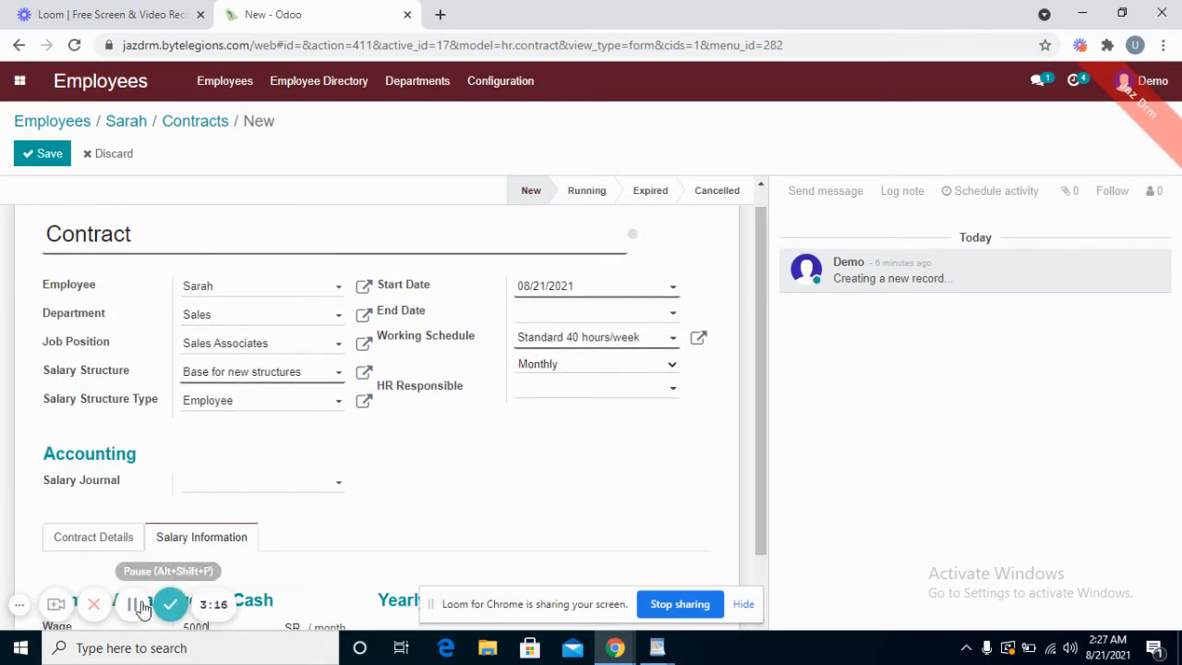
click(140, 610)
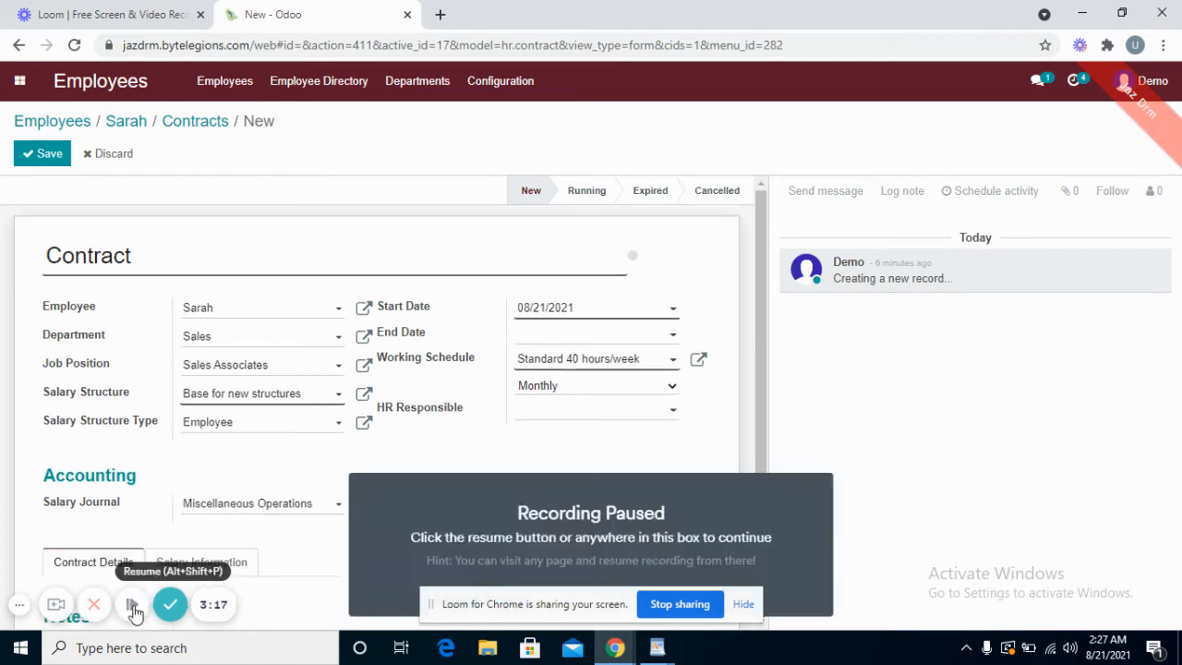
click(132, 604)
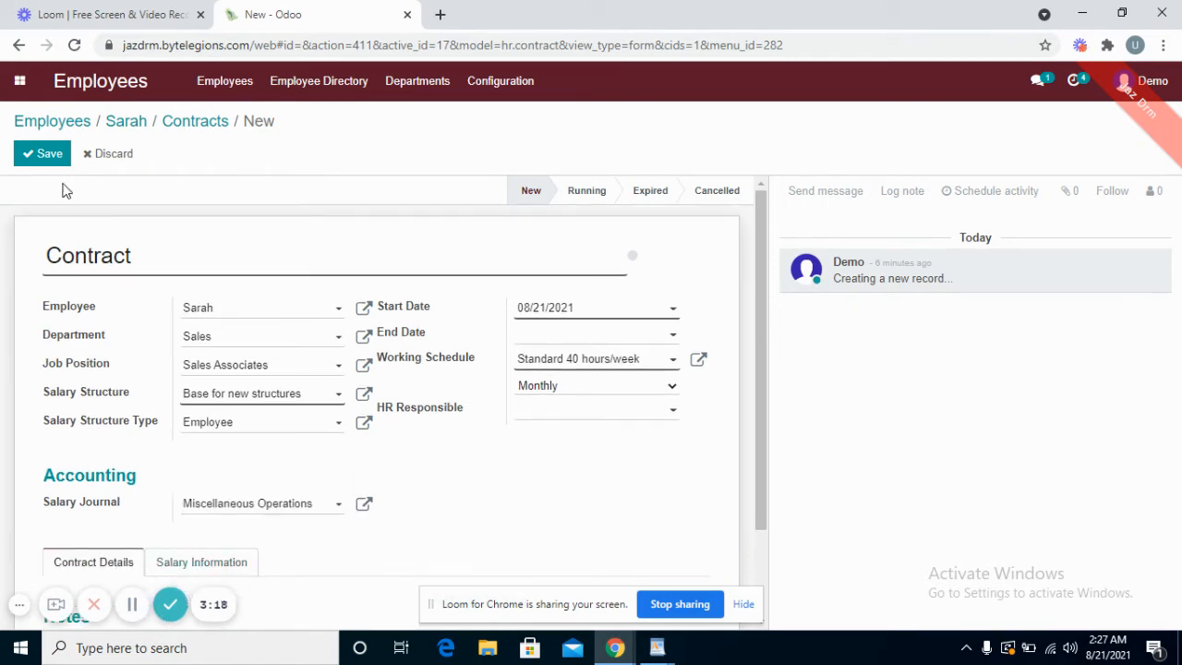
click(42, 155)
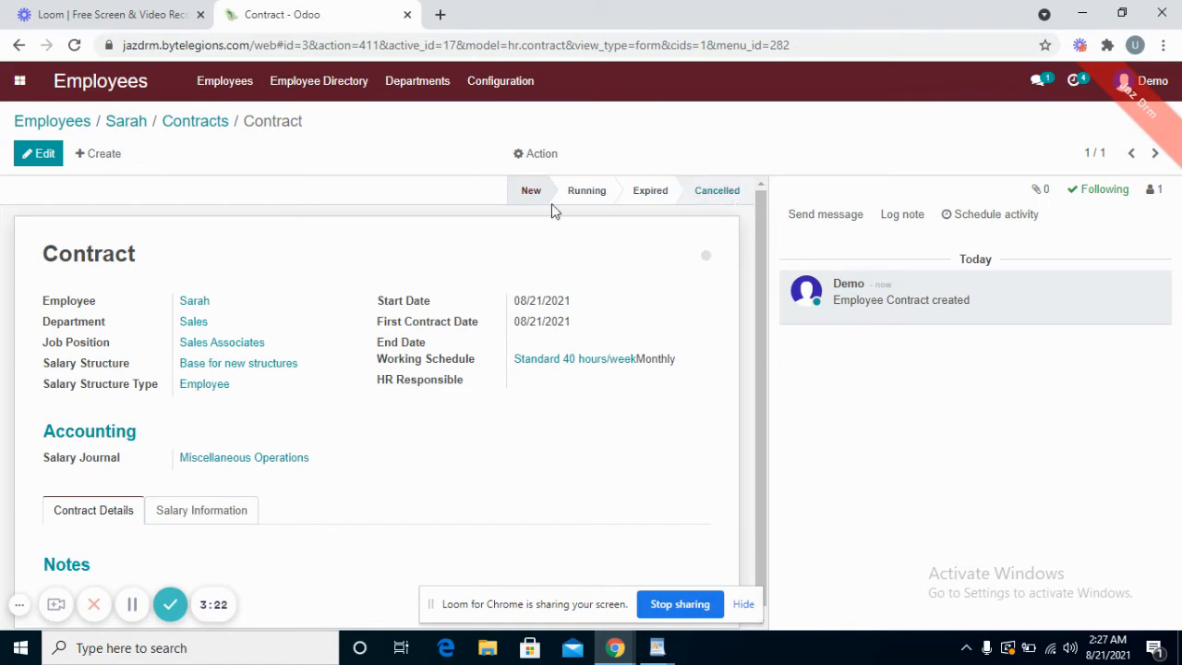
Return to the employee's contracts, move the new contract to the Running stage, and show its available actions
click(196, 128)
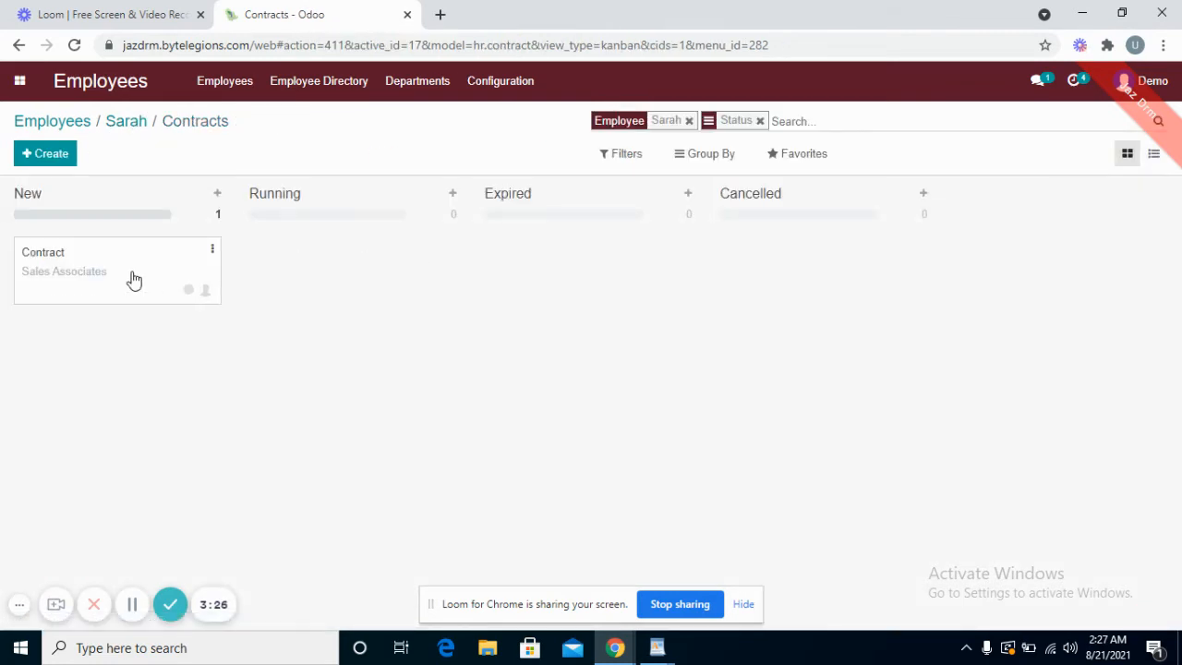
drag(134, 279, 324, 320)
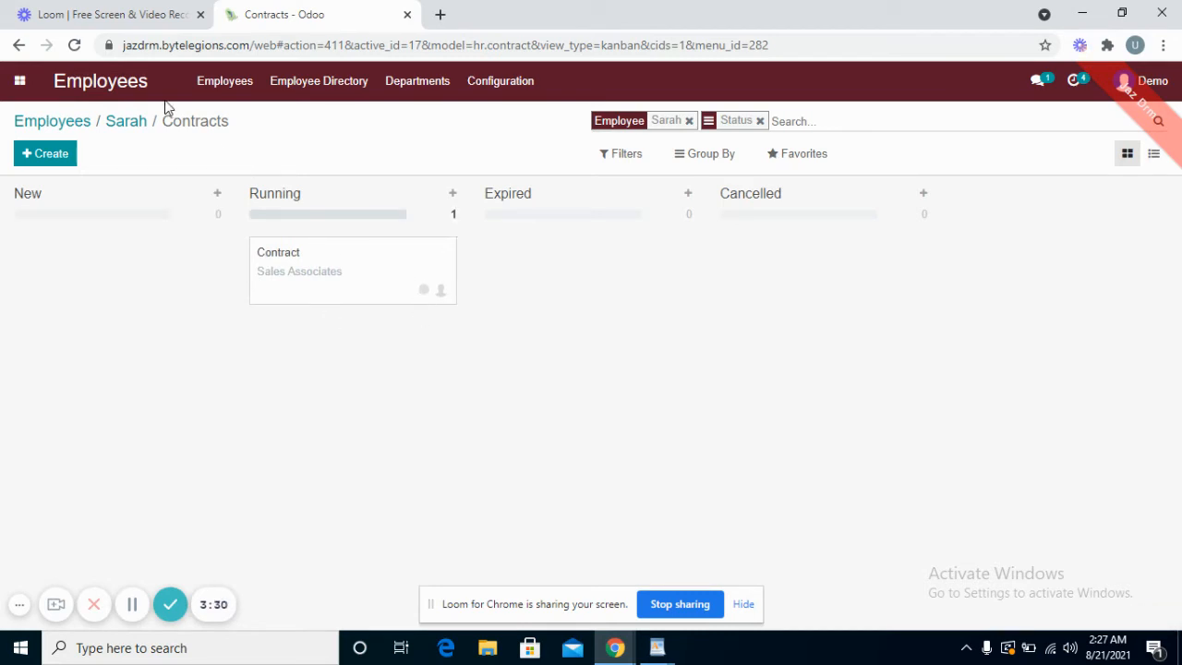
click(448, 254)
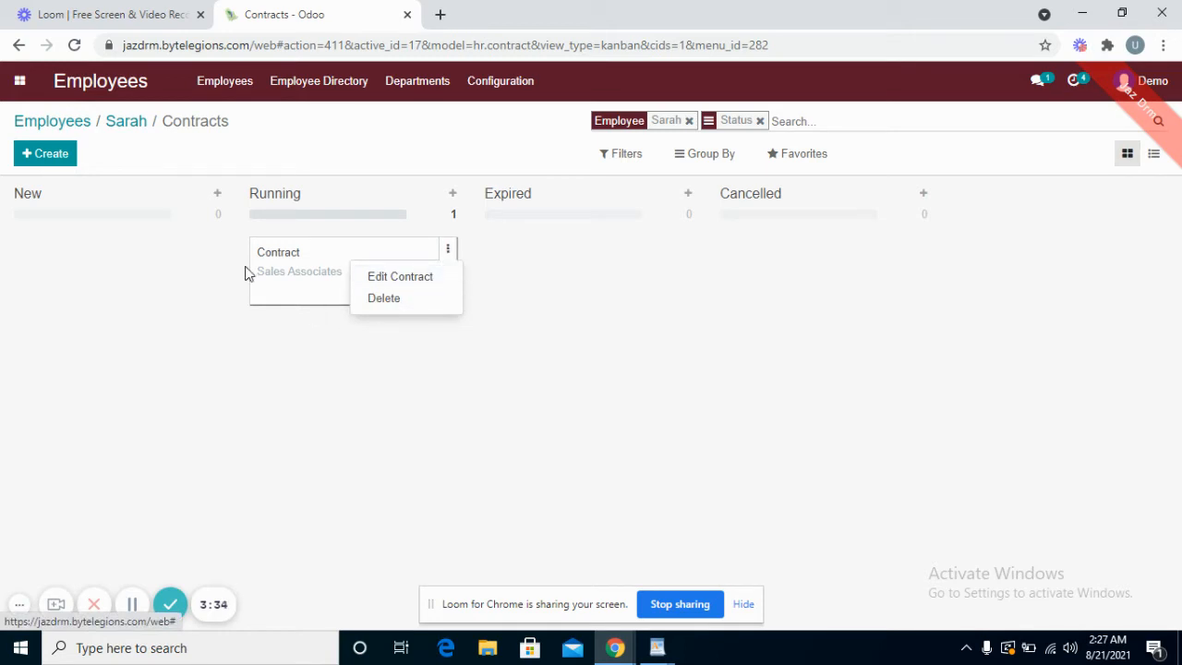
Review the employee's record and search the employee list by the employee's first name
click(138, 132)
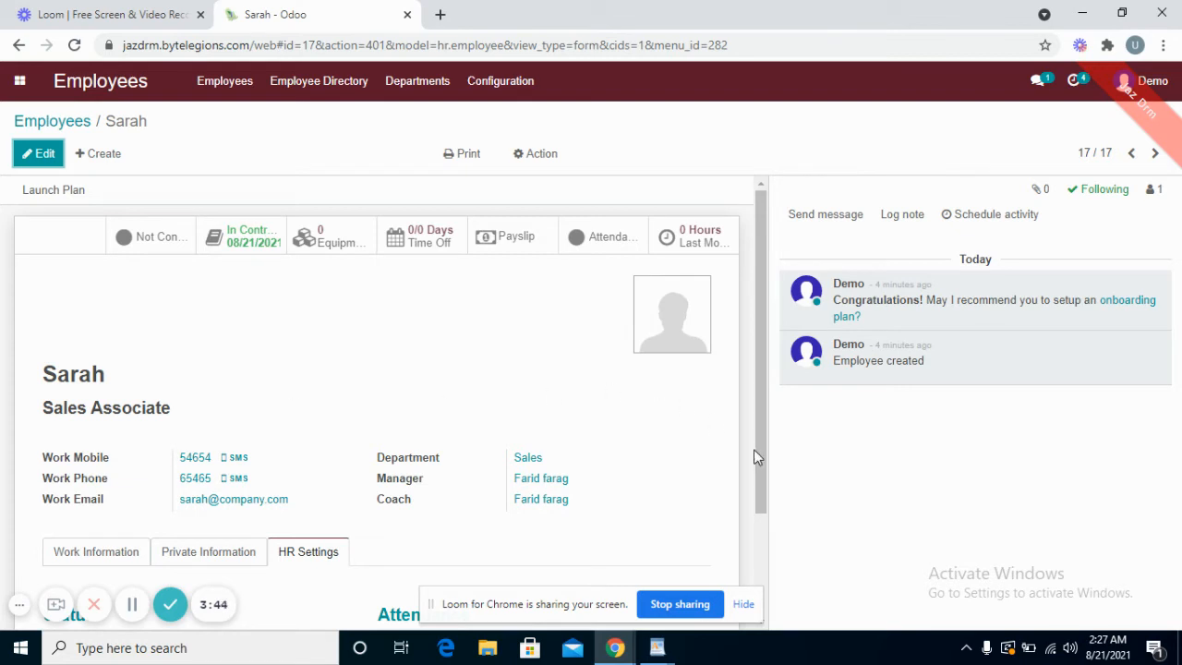
scroll(763, 462, down, 2)
scroll(766, 434, up, 2)
click(77, 123)
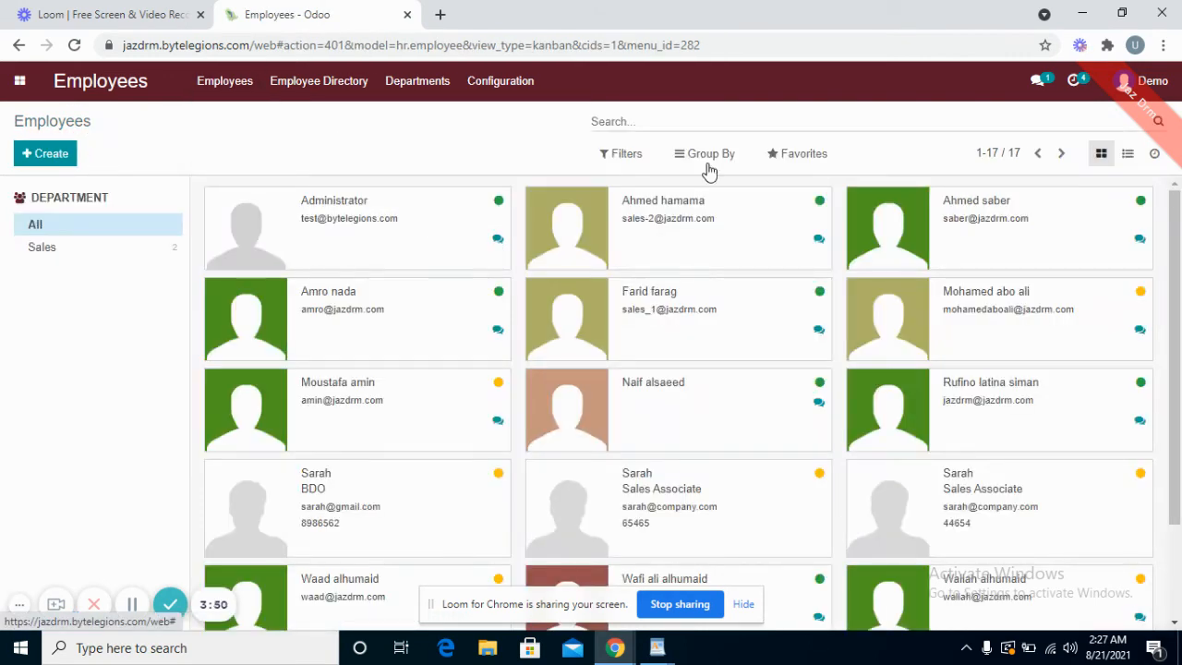
click(675, 122)
text(sarah)
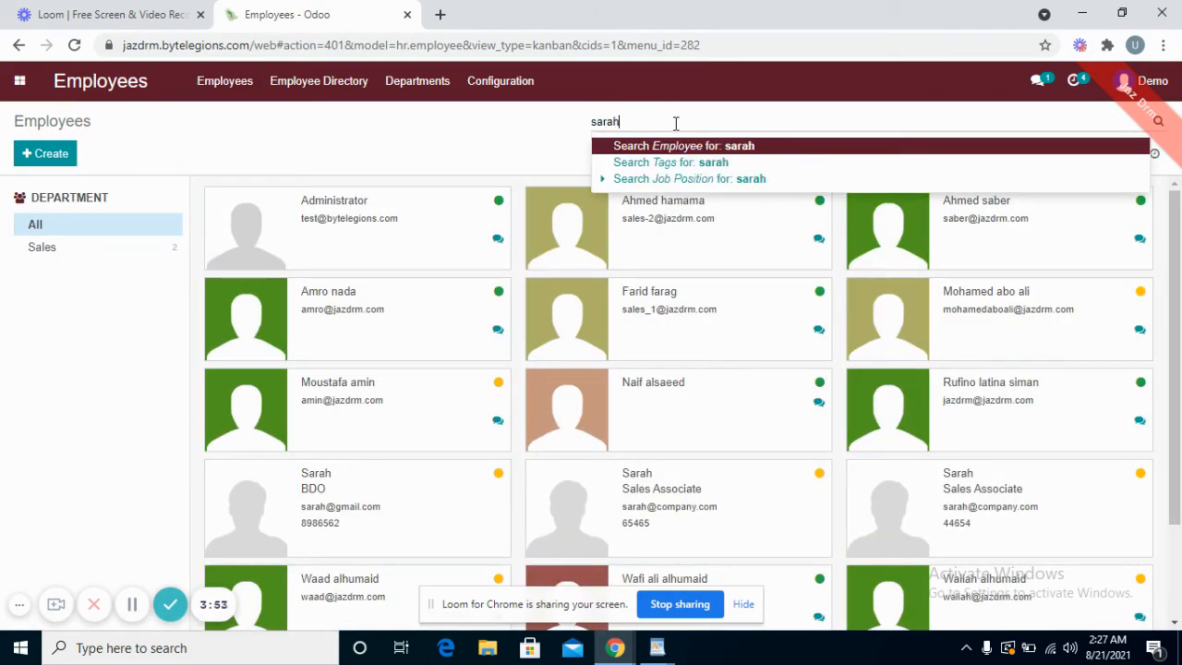
key(Return)
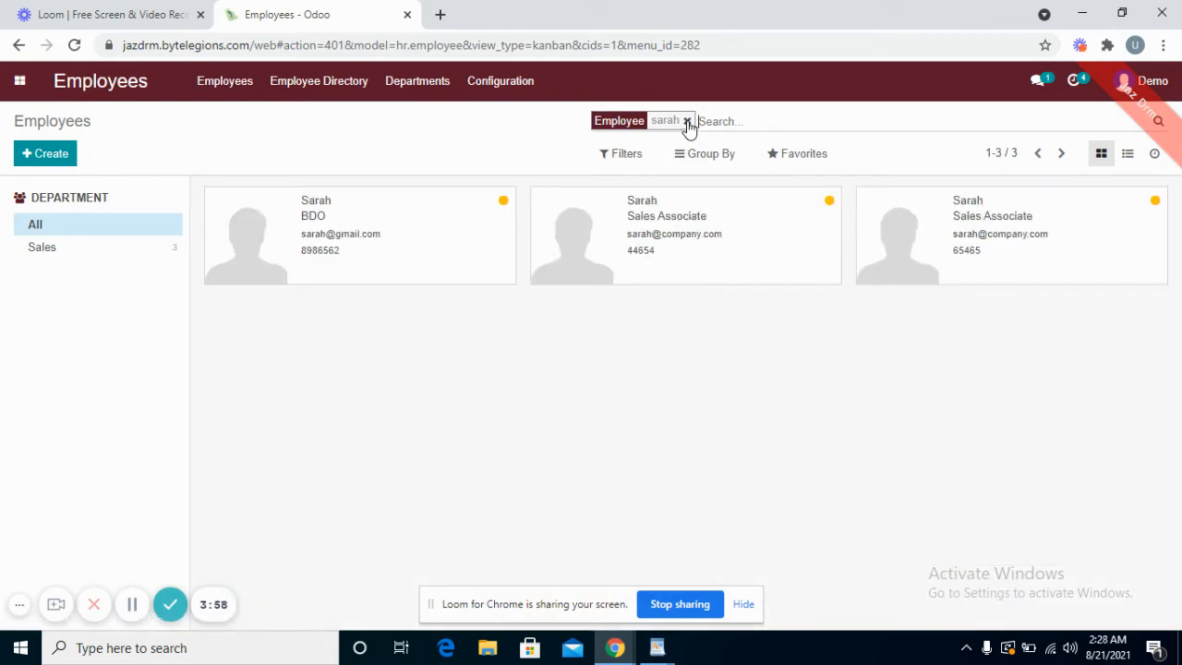
Check the filter options and group the found employees by manager and department, keeping only the department grouping
click(625, 165)
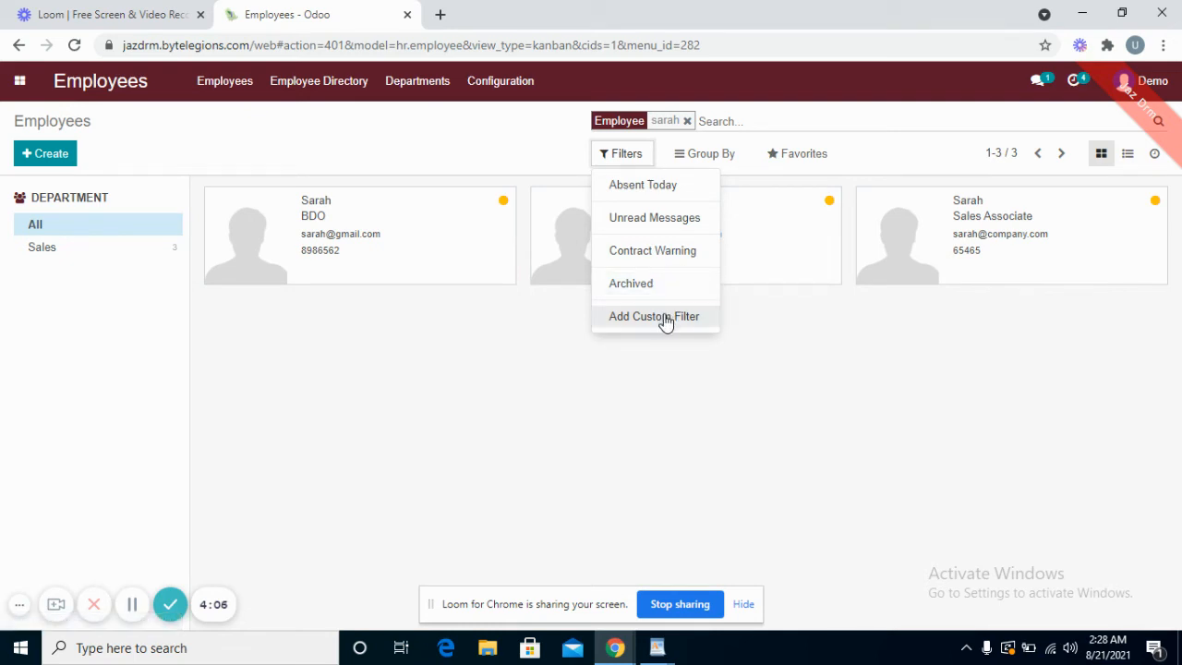
click(703, 159)
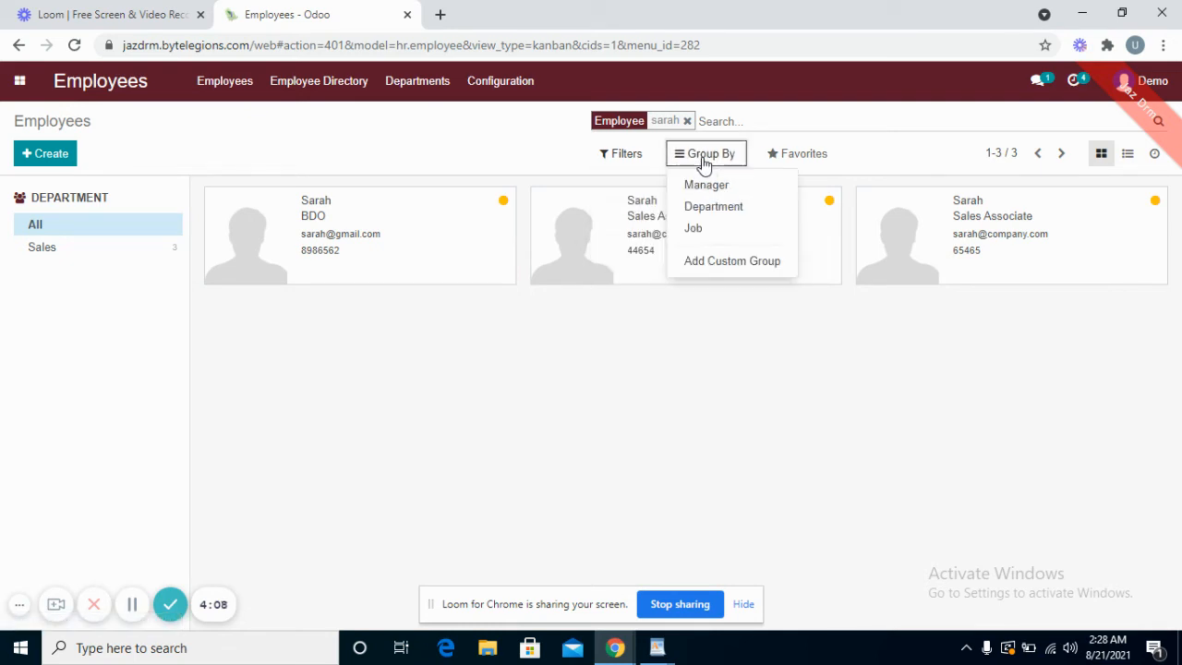
click(712, 189)
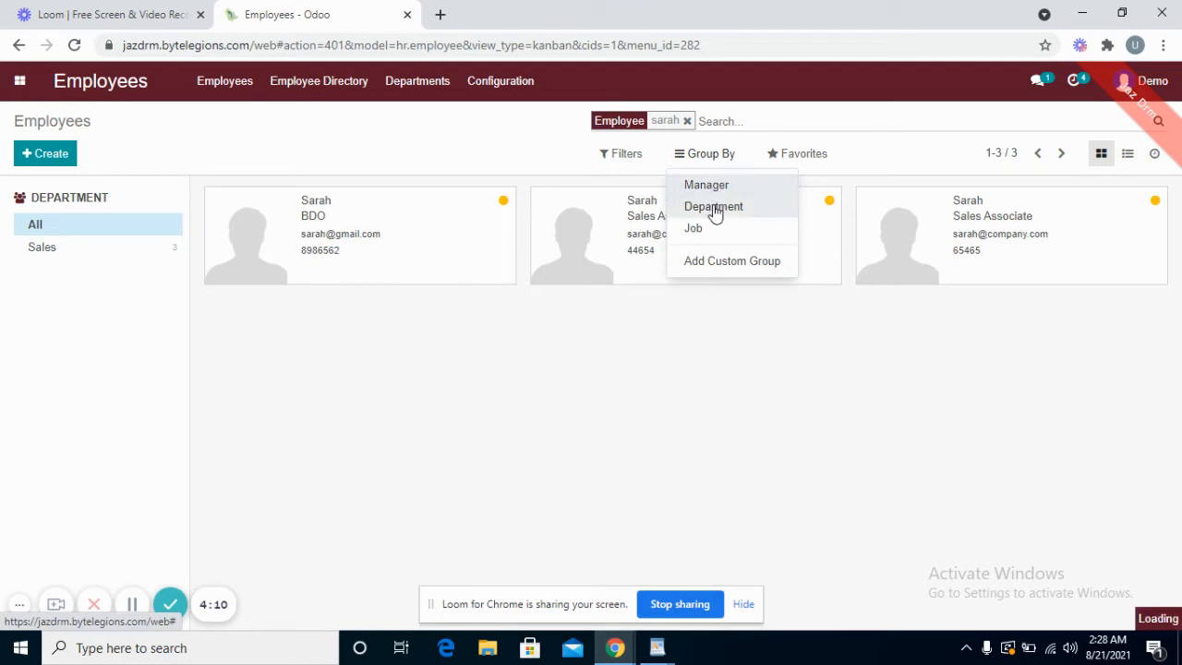
click(713, 206)
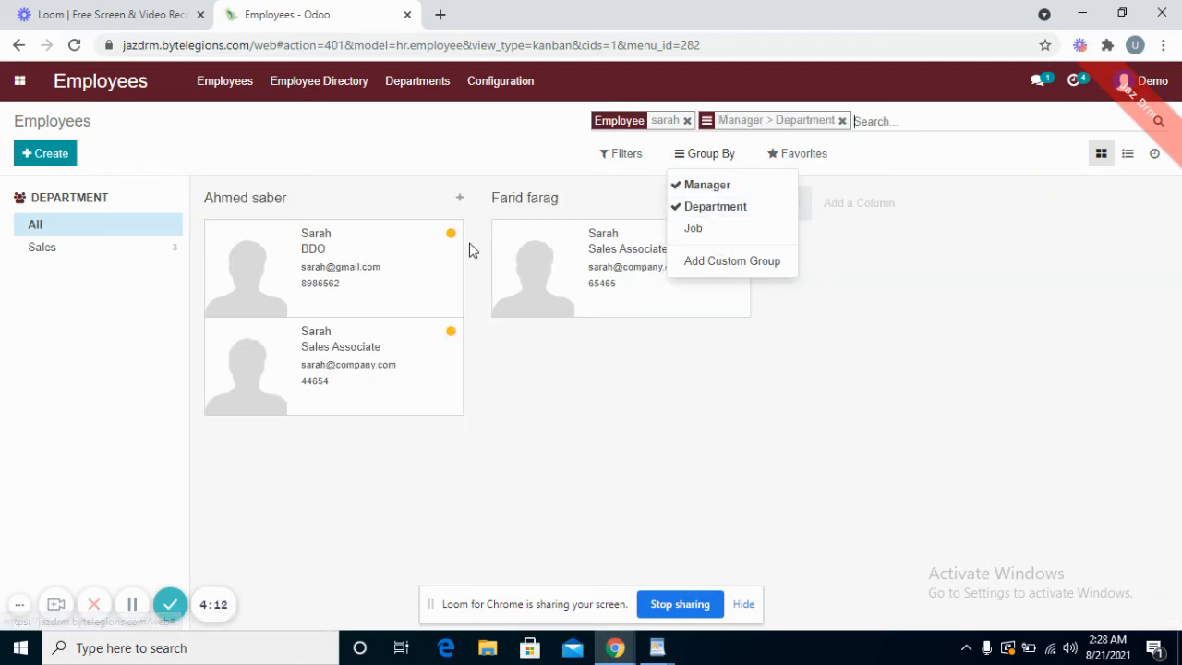
click(714, 187)
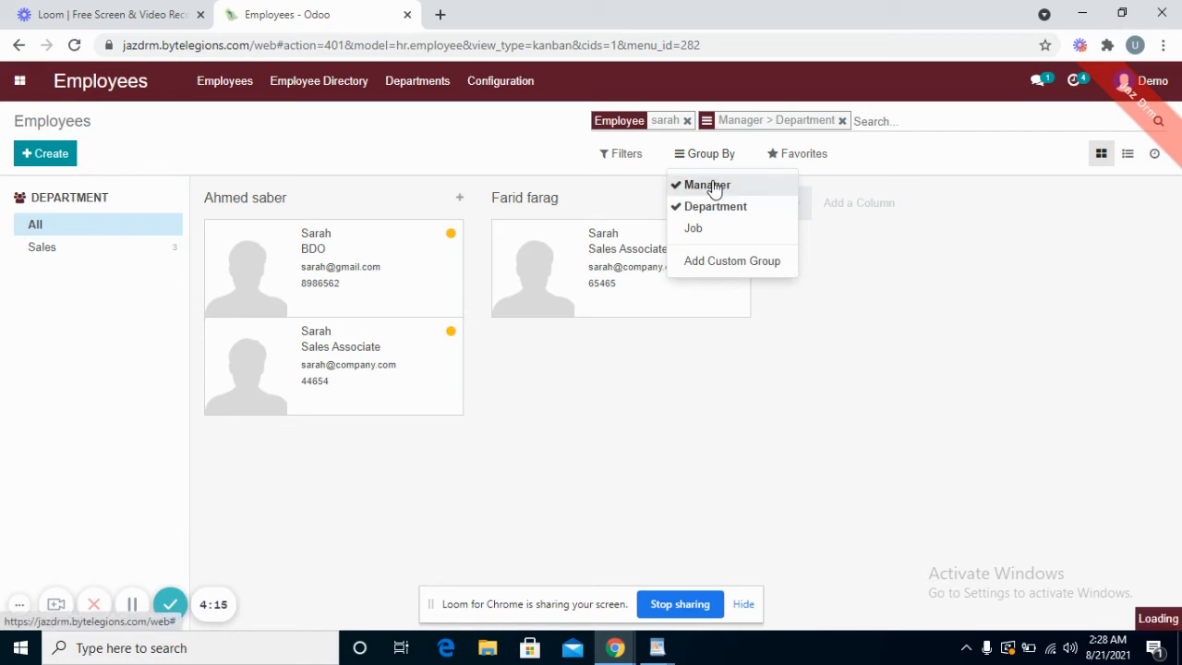
click(712, 352)
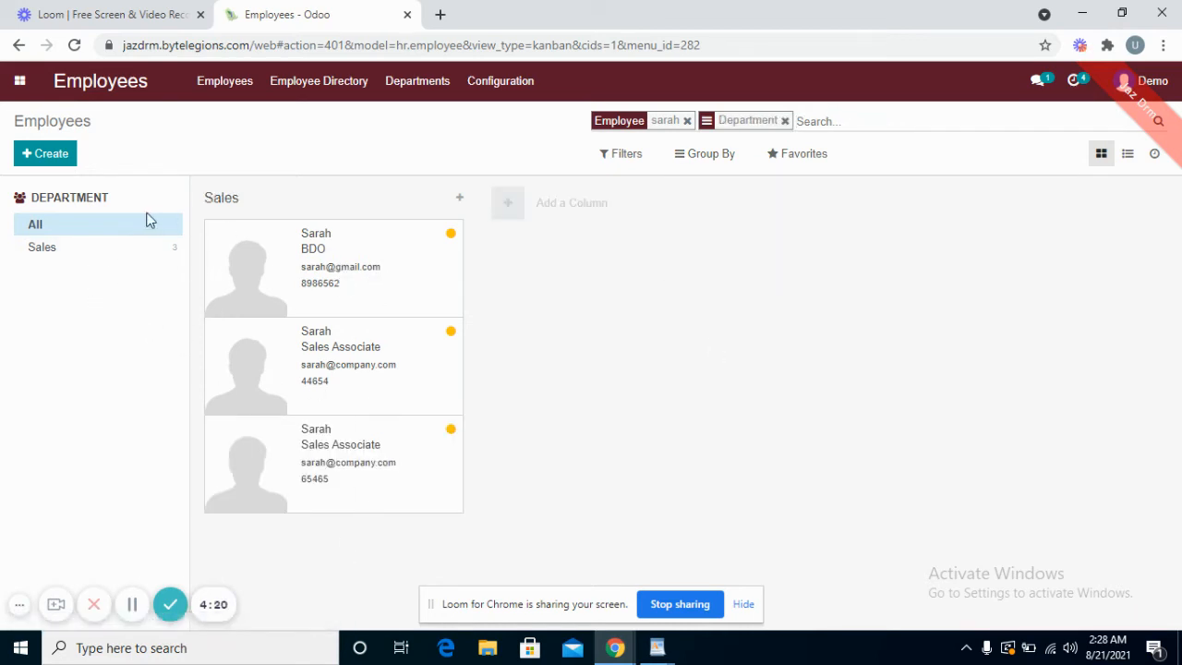
Browse all employees in the Employee Directory
click(290, 80)
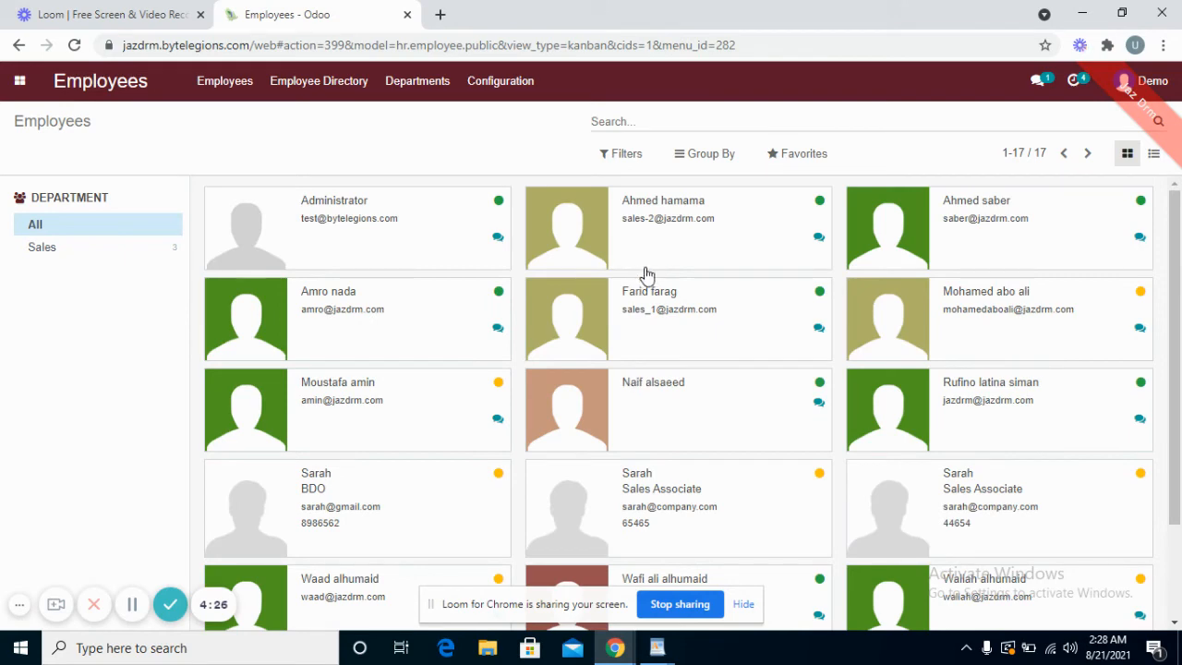
scroll(1174, 360, down, 2)
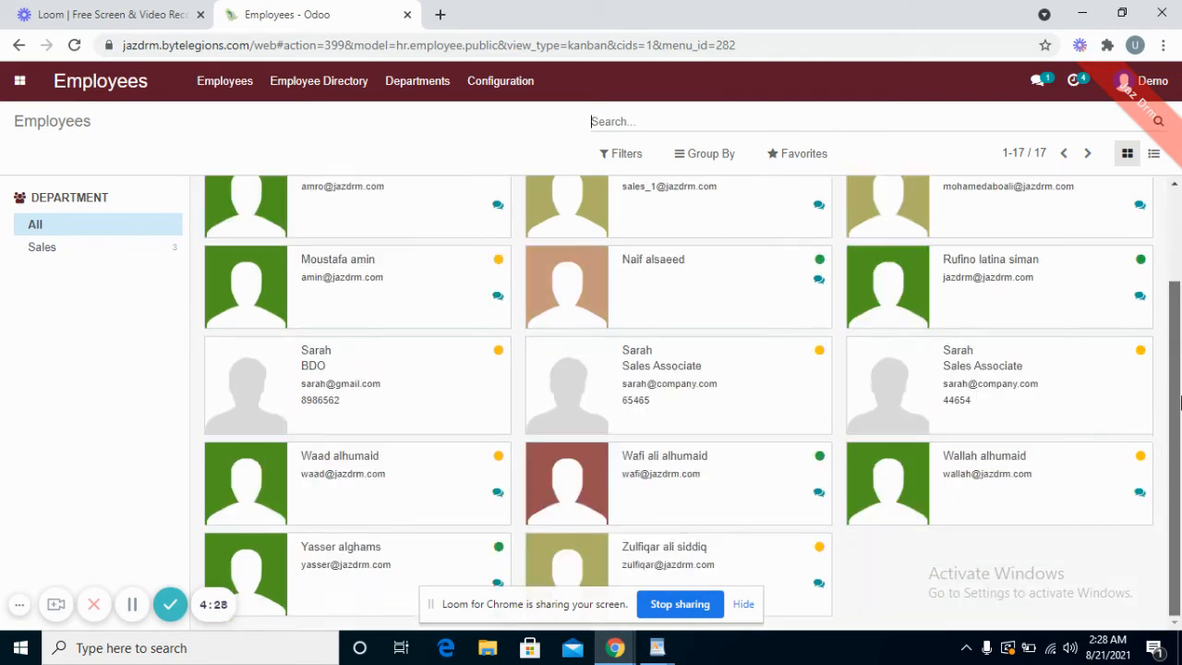
scroll(1175, 360, up, 2)
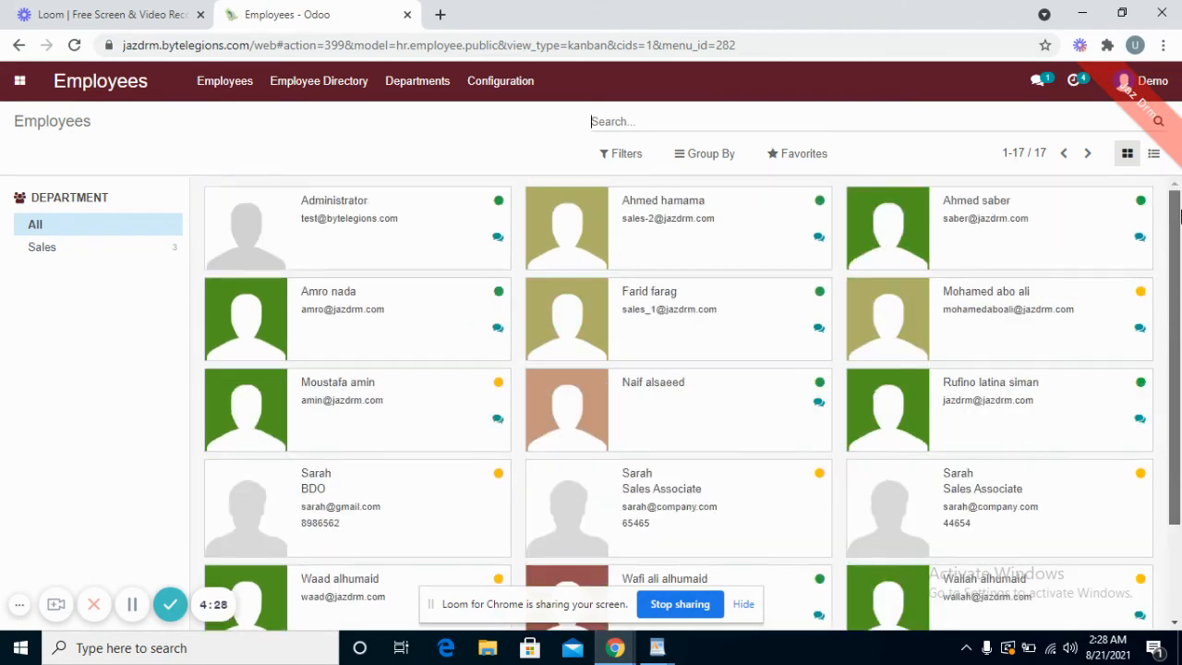
Go to the departments and open the expenses report of the Sales department
click(412, 90)
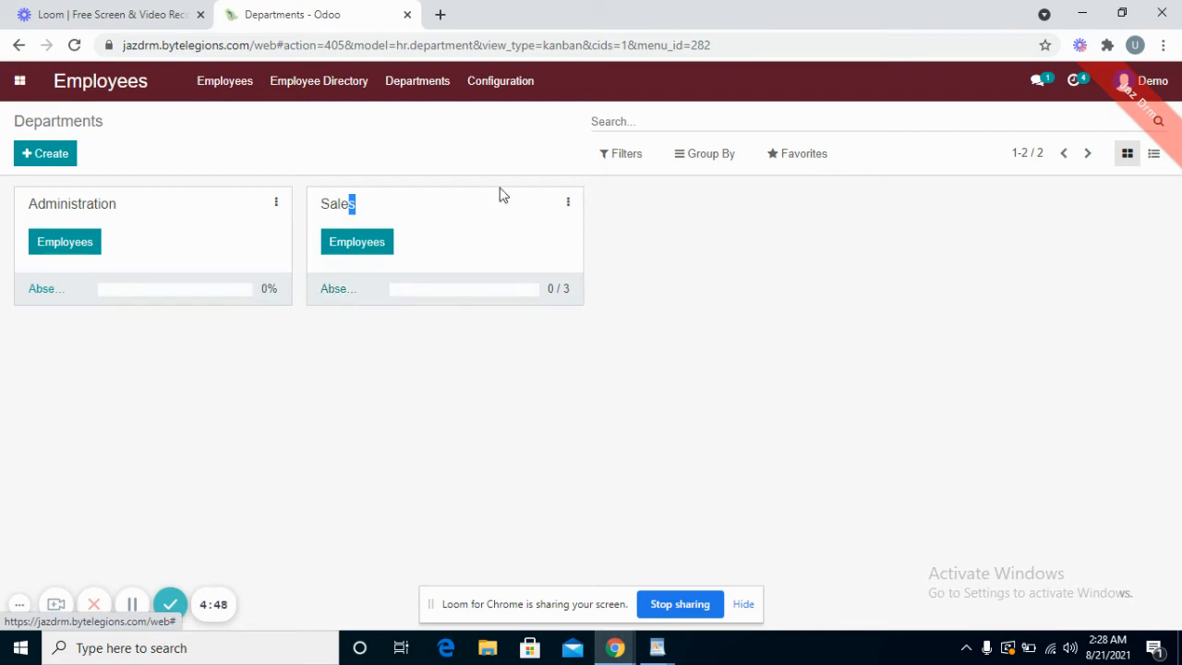
click(490, 216)
click(569, 205)
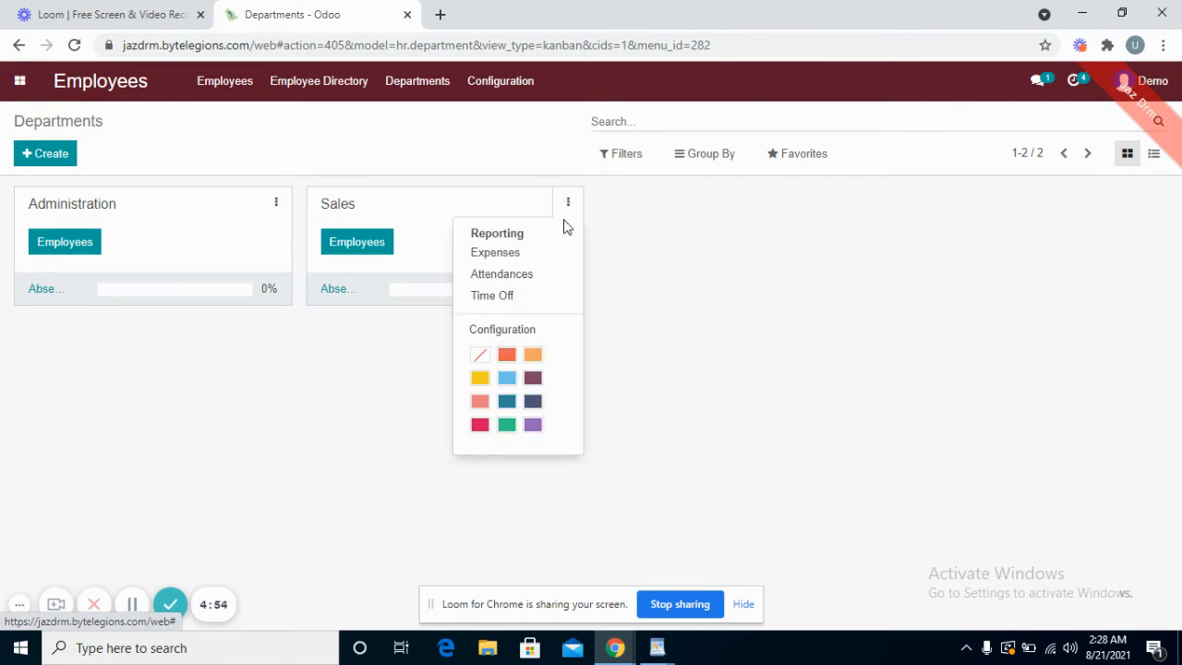
click(527, 256)
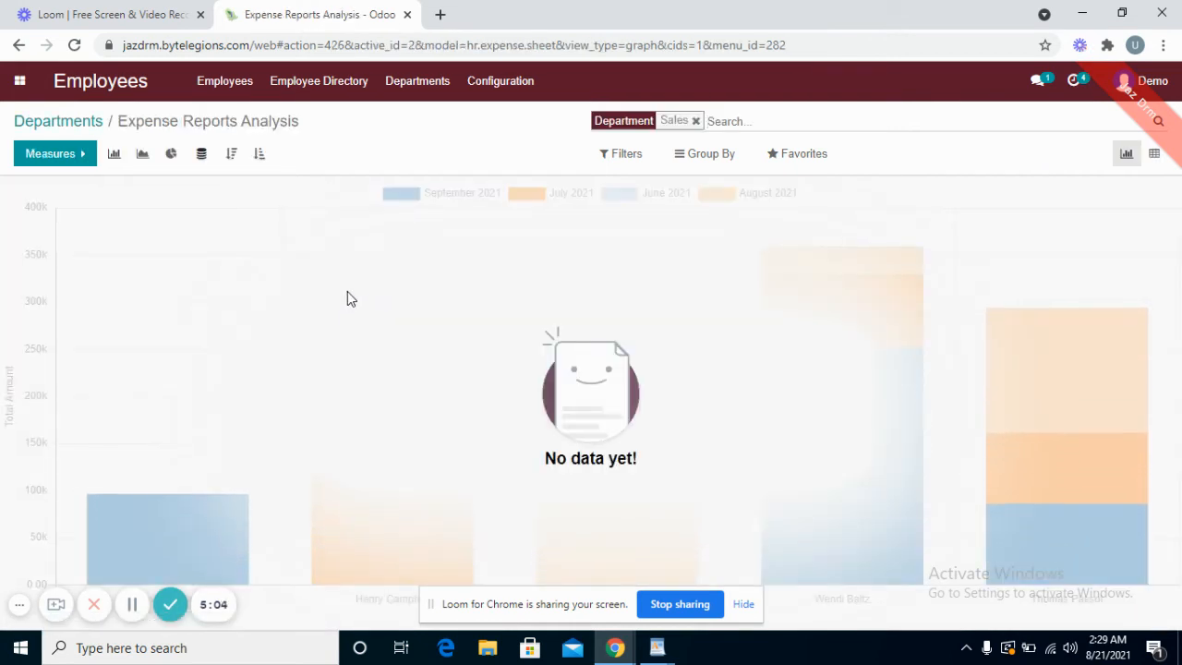
View the Sales expense analysis as a line chart, a pie chart and a pivot table, and check its filter options
click(141, 157)
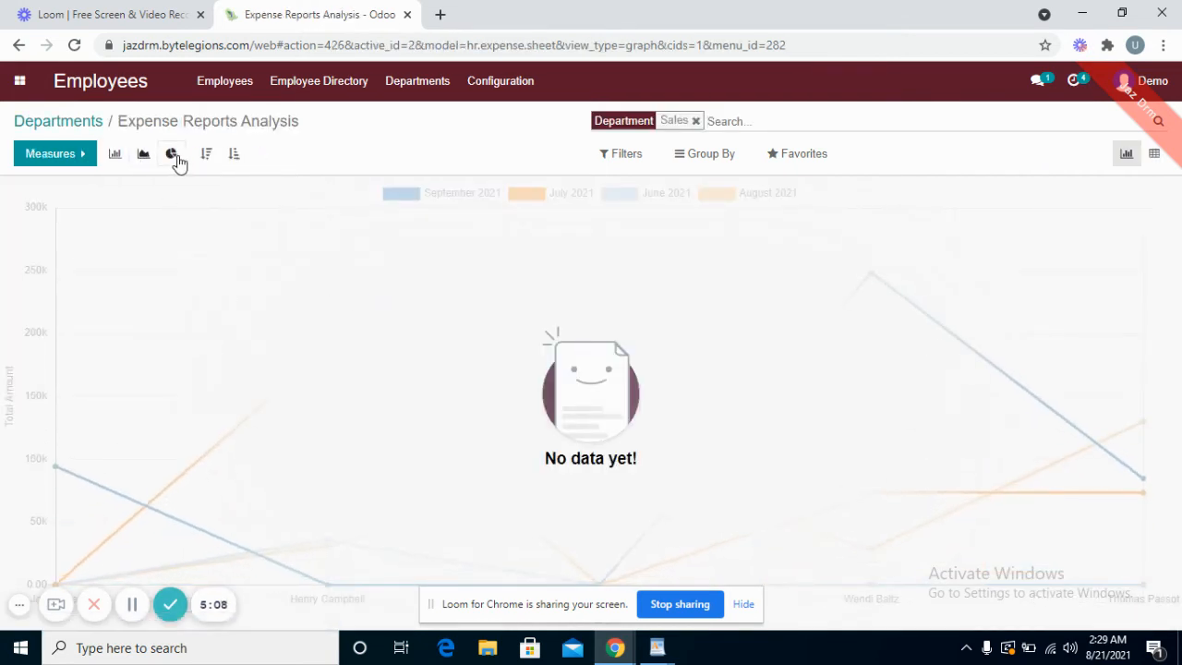
click(174, 155)
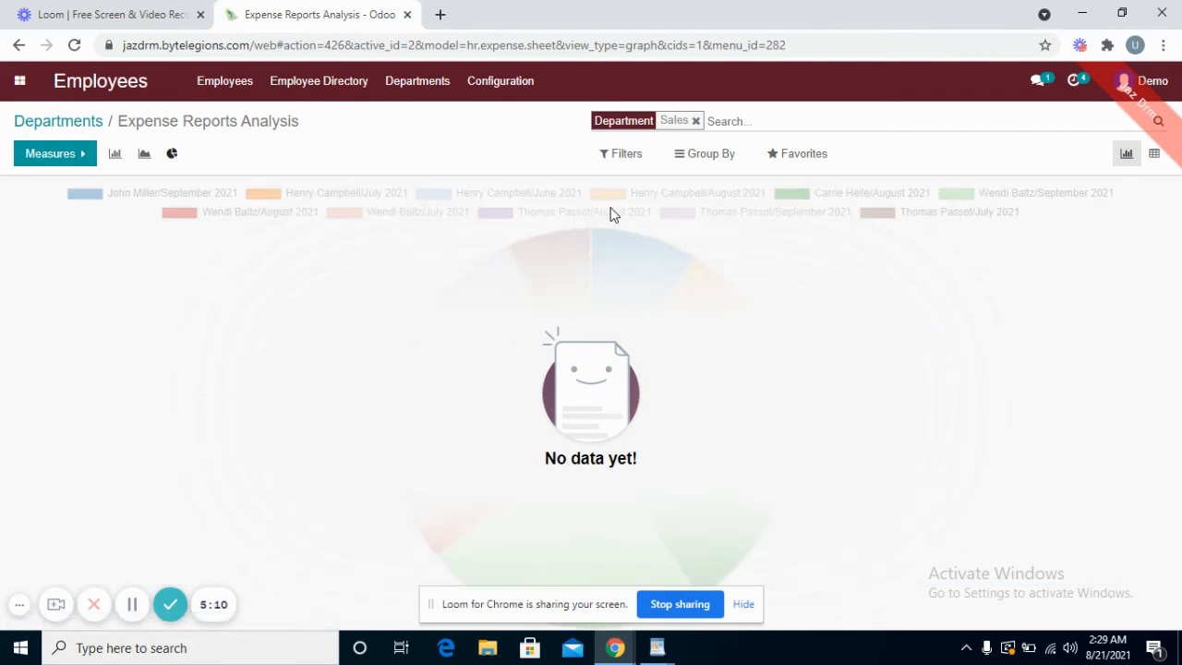
click(626, 154)
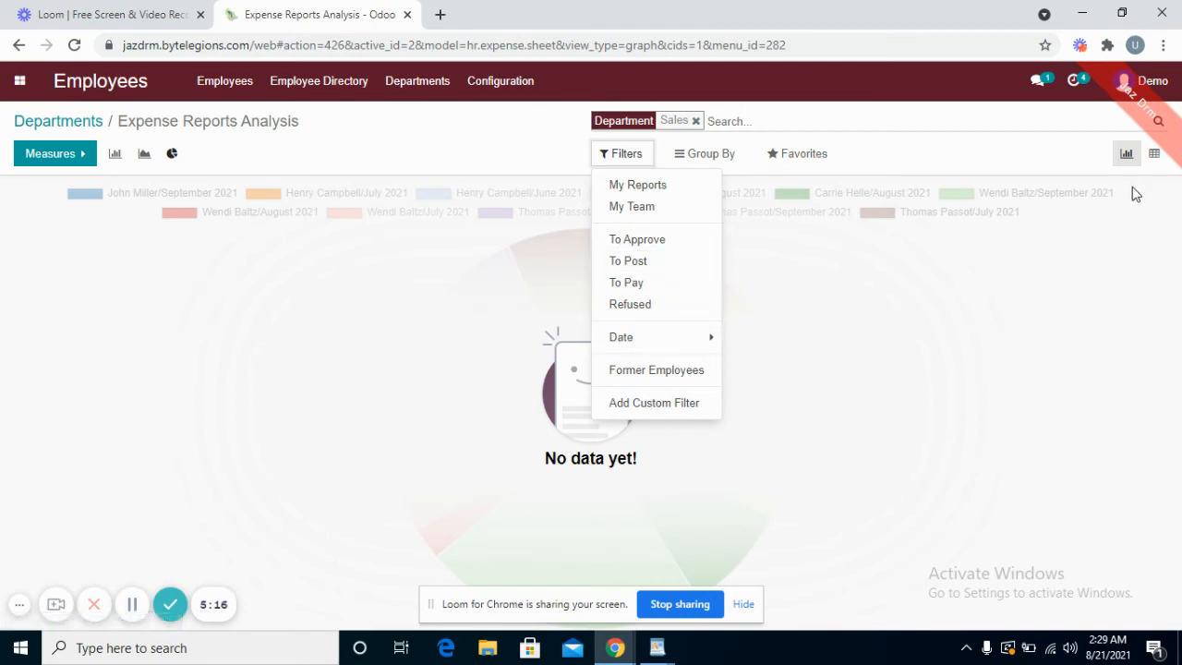
click(1155, 153)
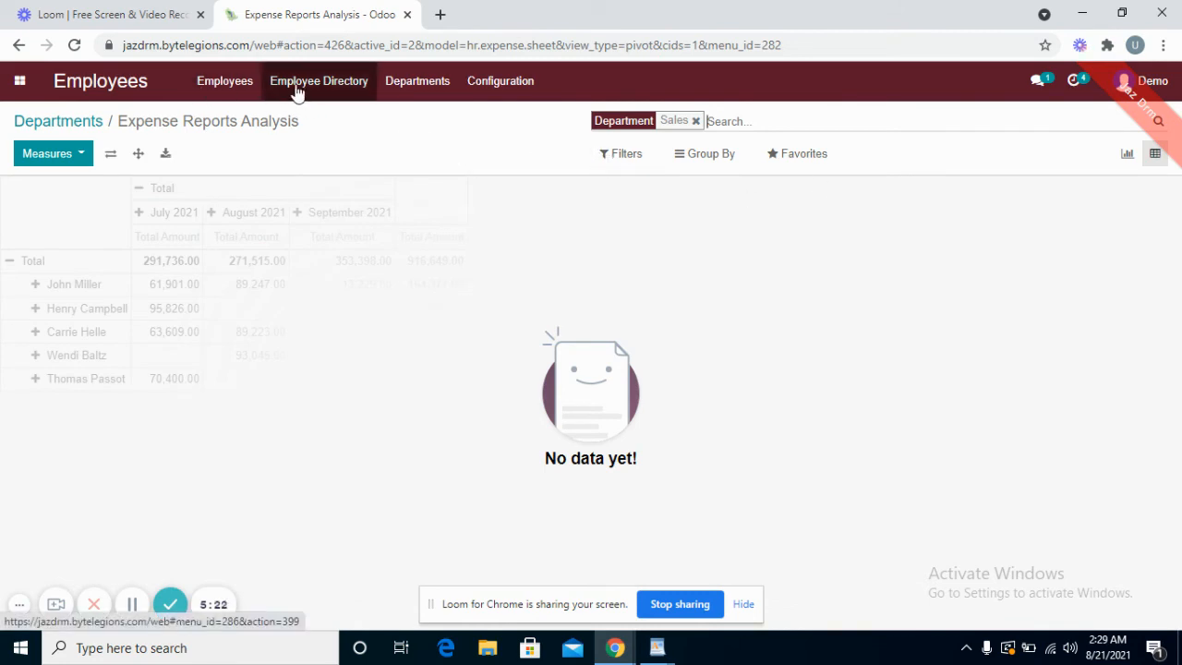
Return to the departments, open the Sales department's attendances report, and show its filter options
click(96, 126)
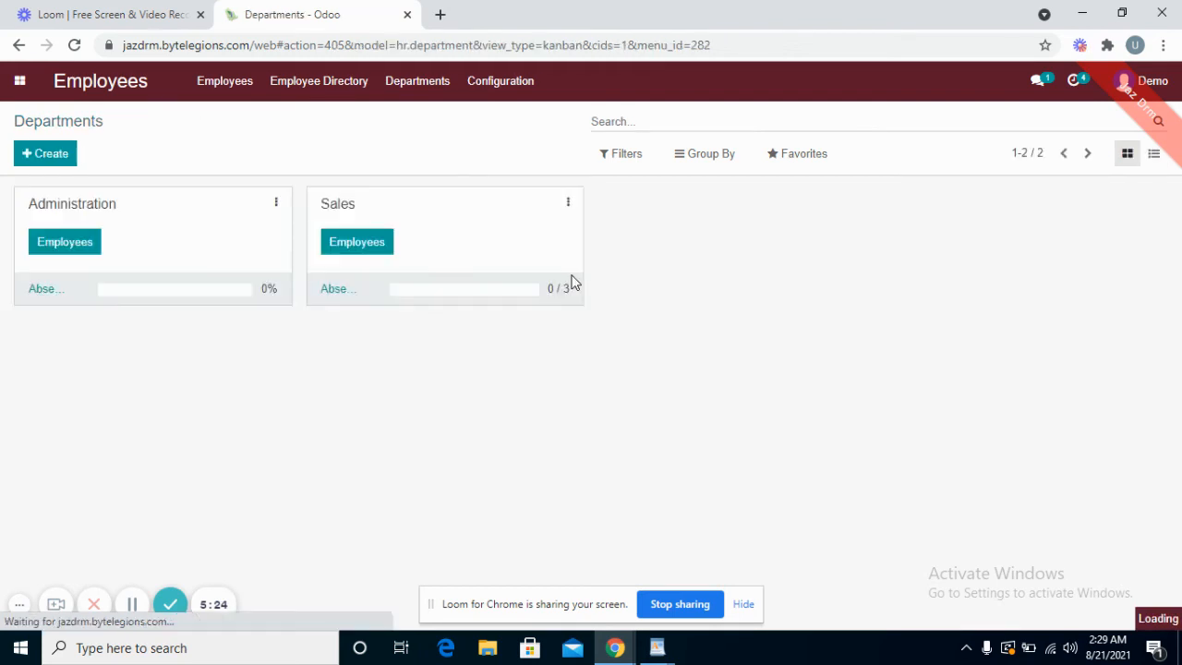
click(570, 205)
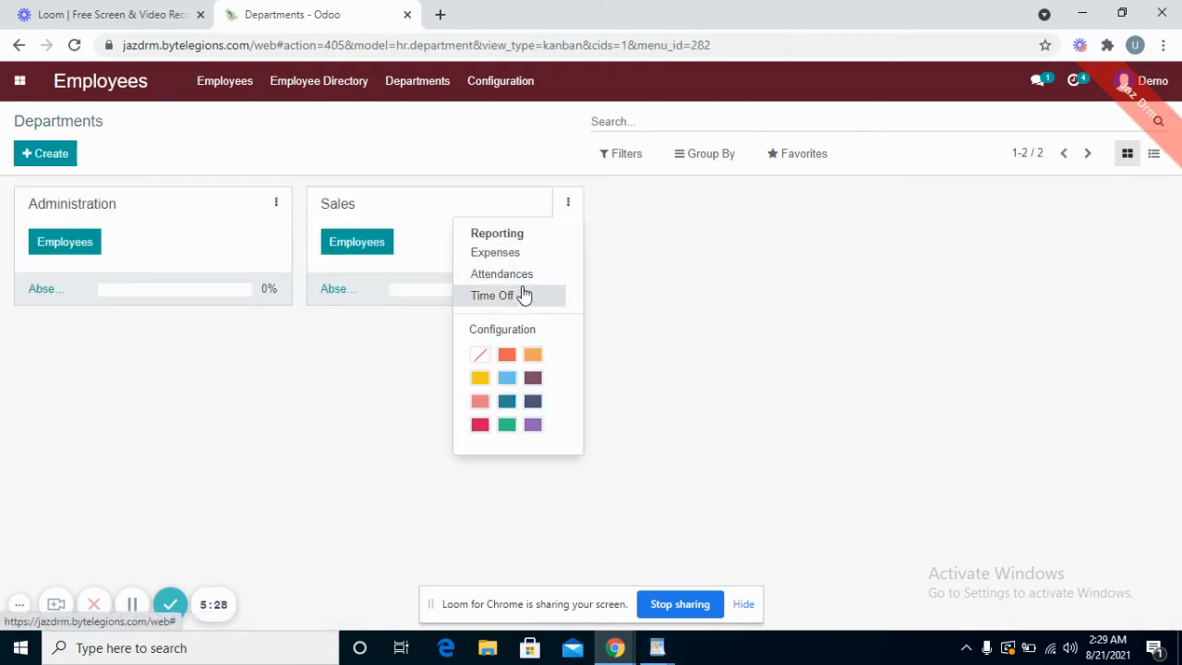
click(520, 283)
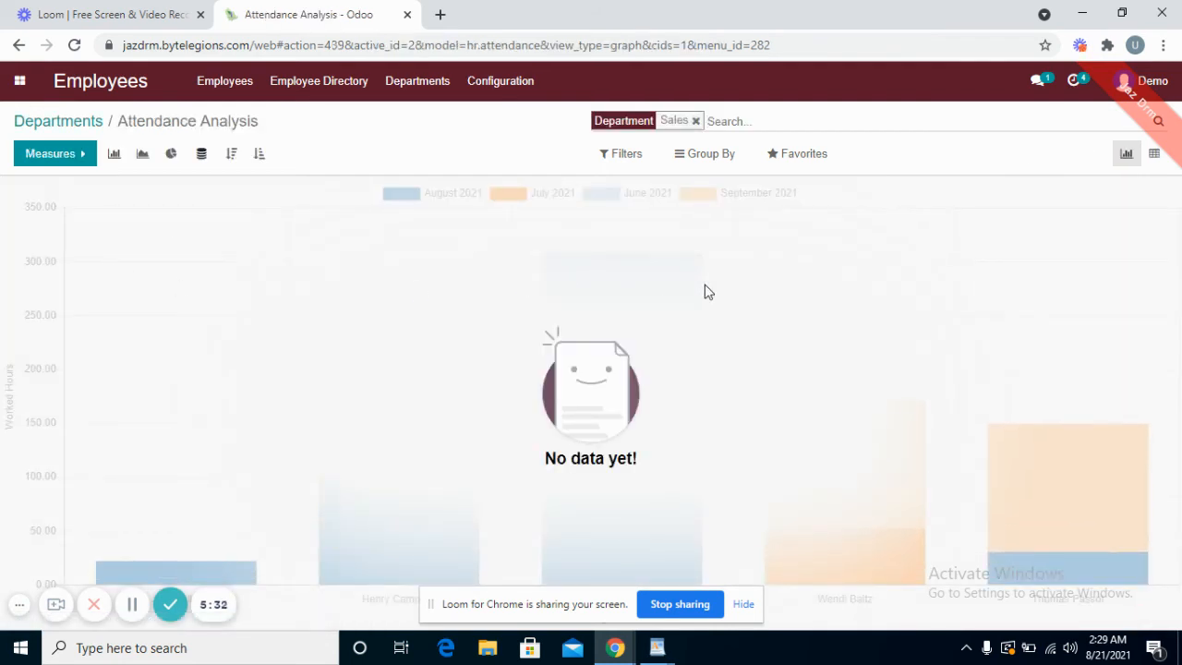
click(628, 157)
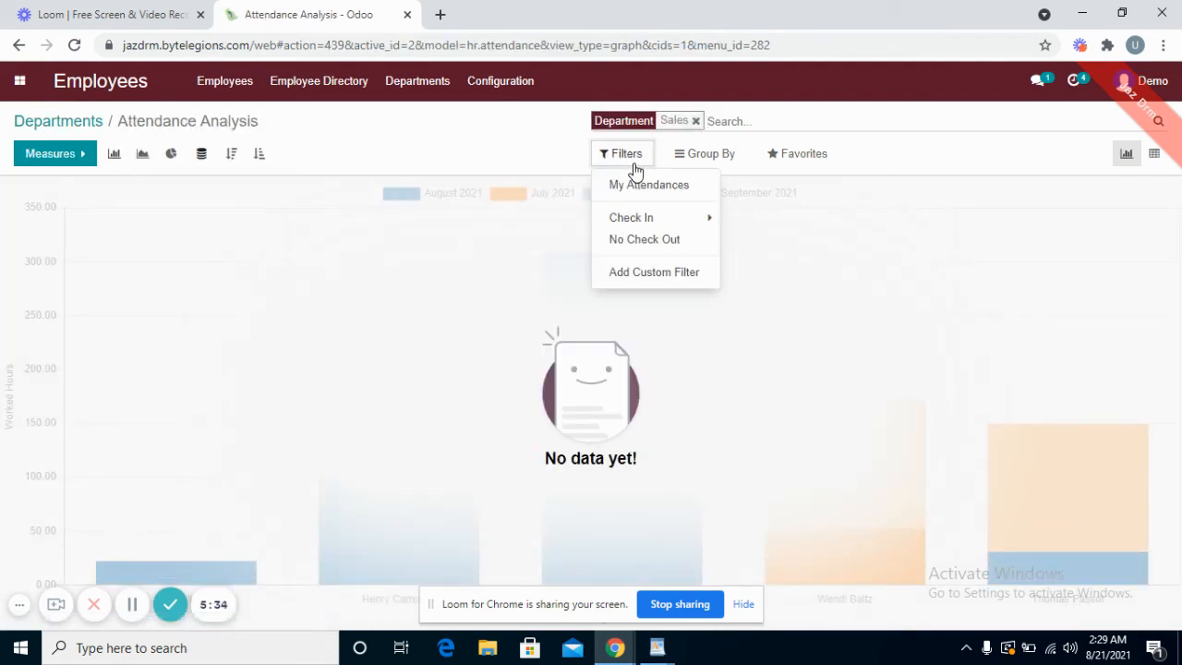
Show the Check In period filter options of the Sales attendance analysis and return to the departments overview
click(634, 220)
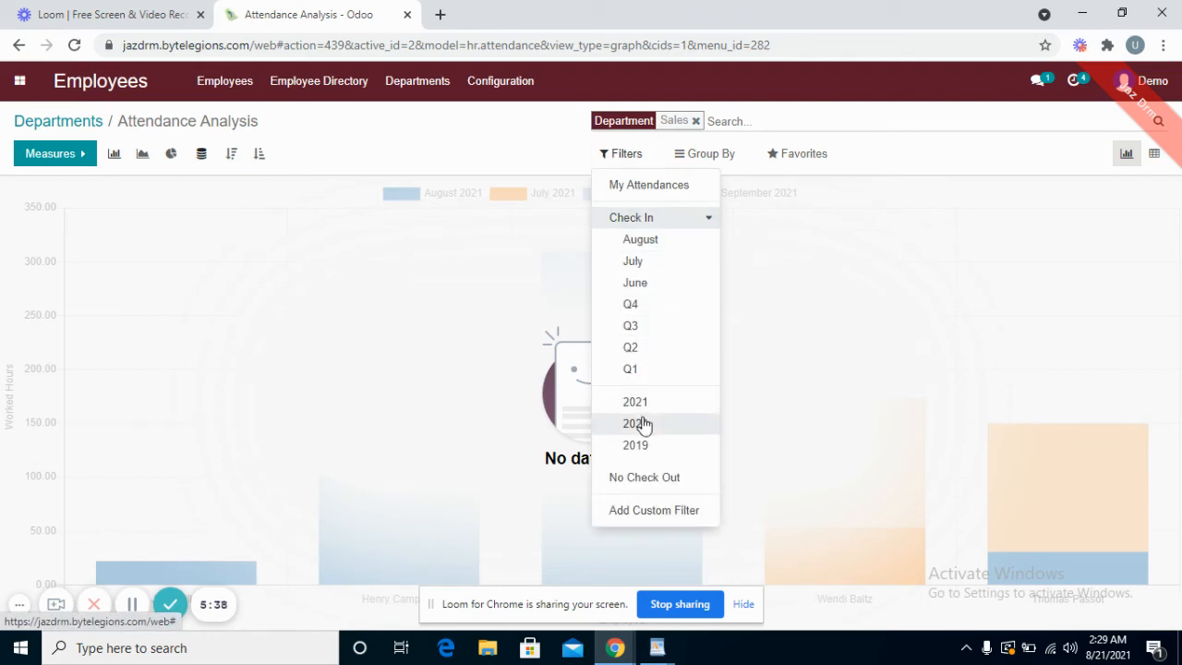
click(501, 157)
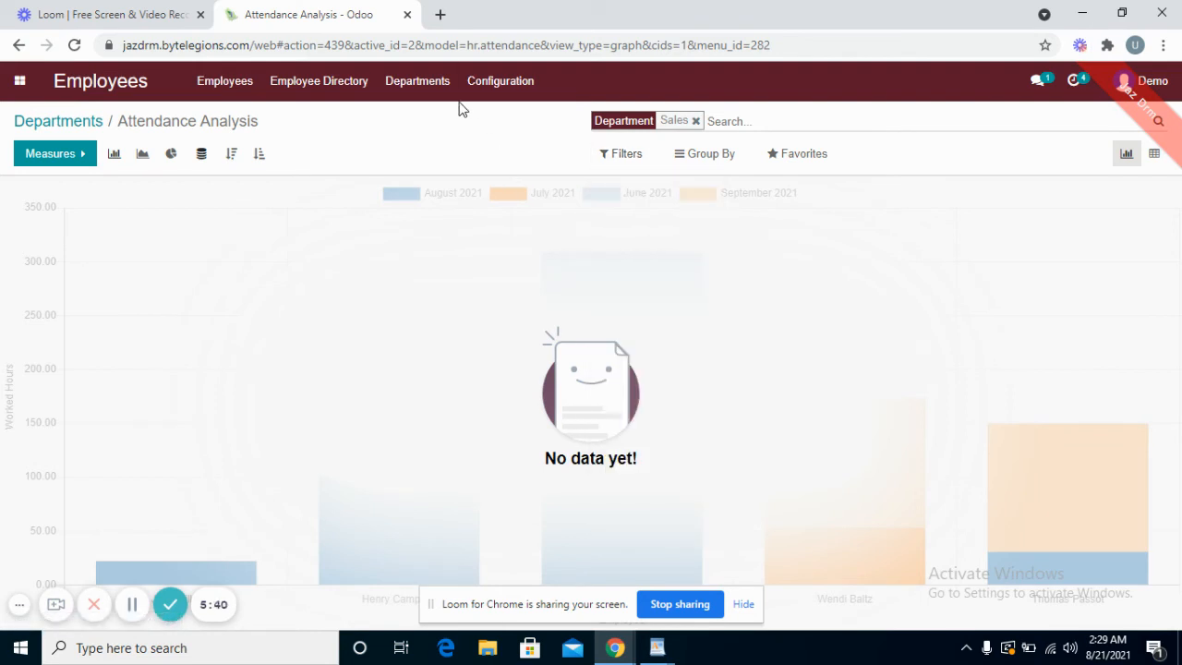
click(424, 83)
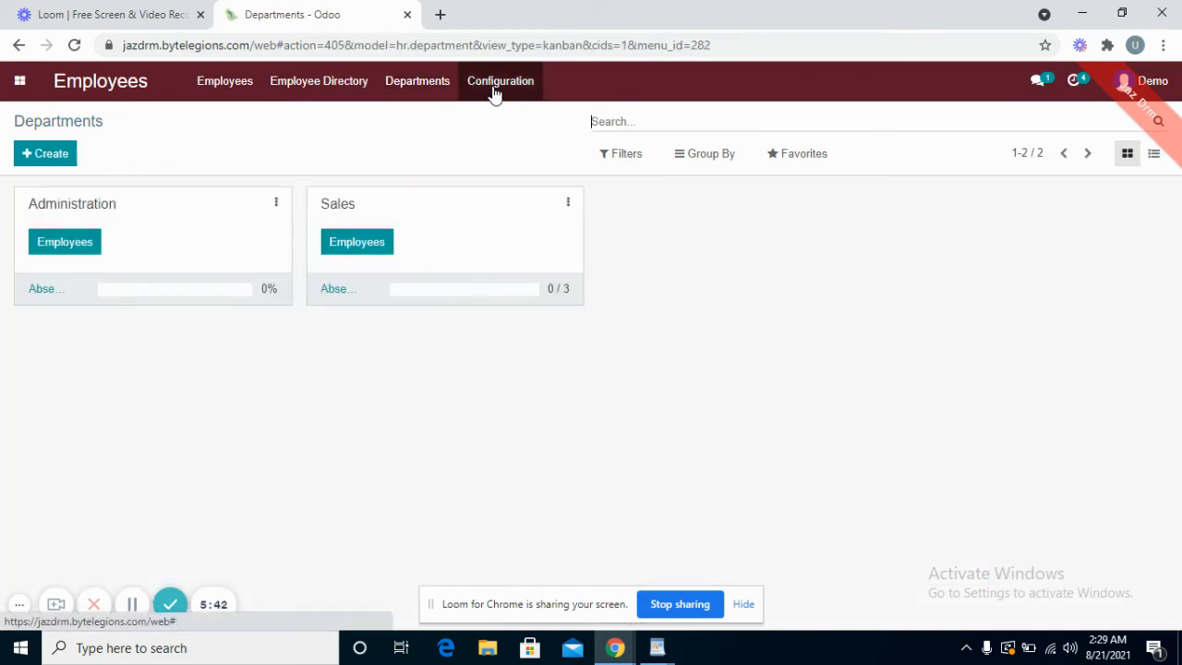
Open the job positions configuration and start a new job position named Sales Manager
click(490, 90)
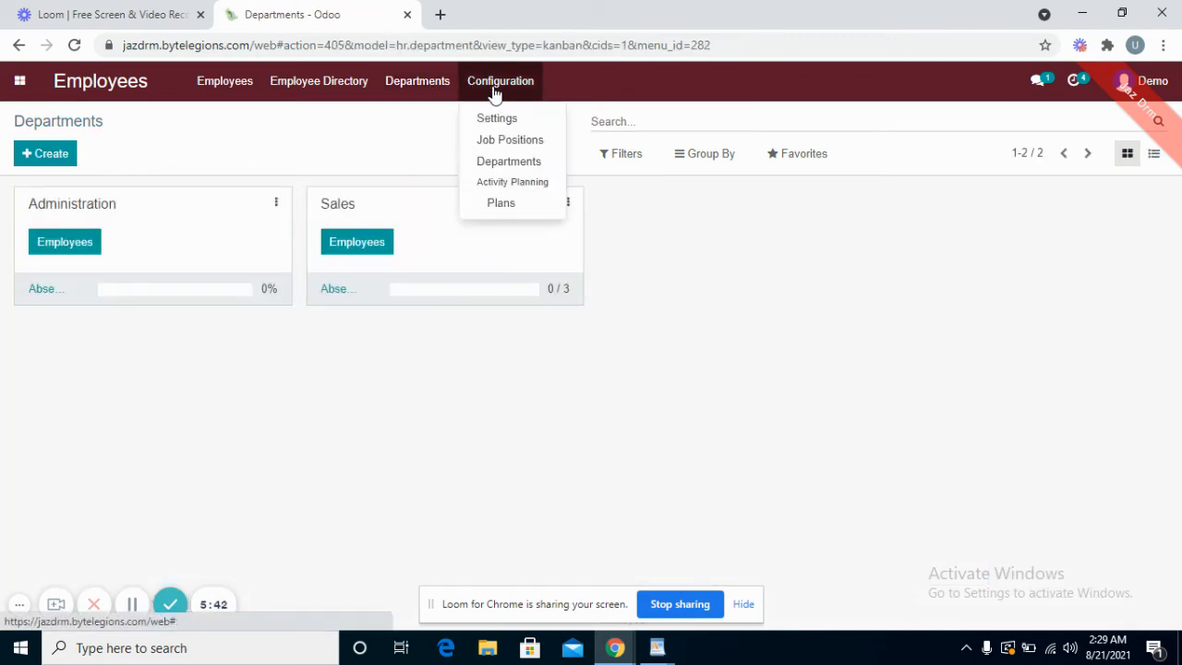
click(510, 140)
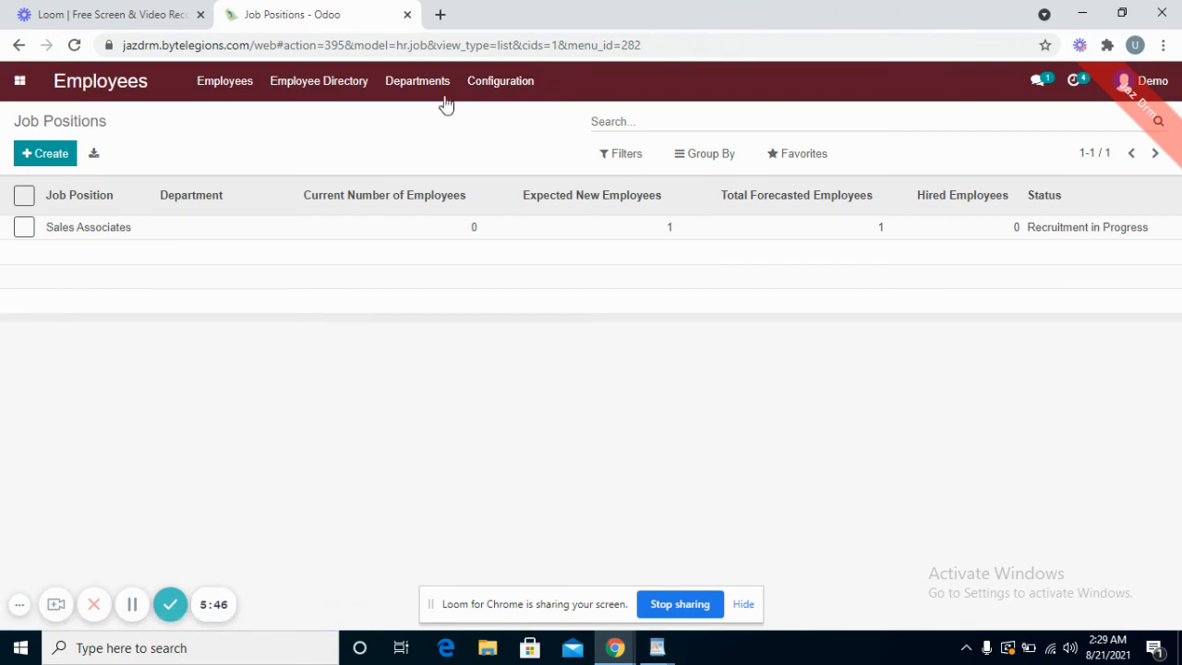
click(44, 153)
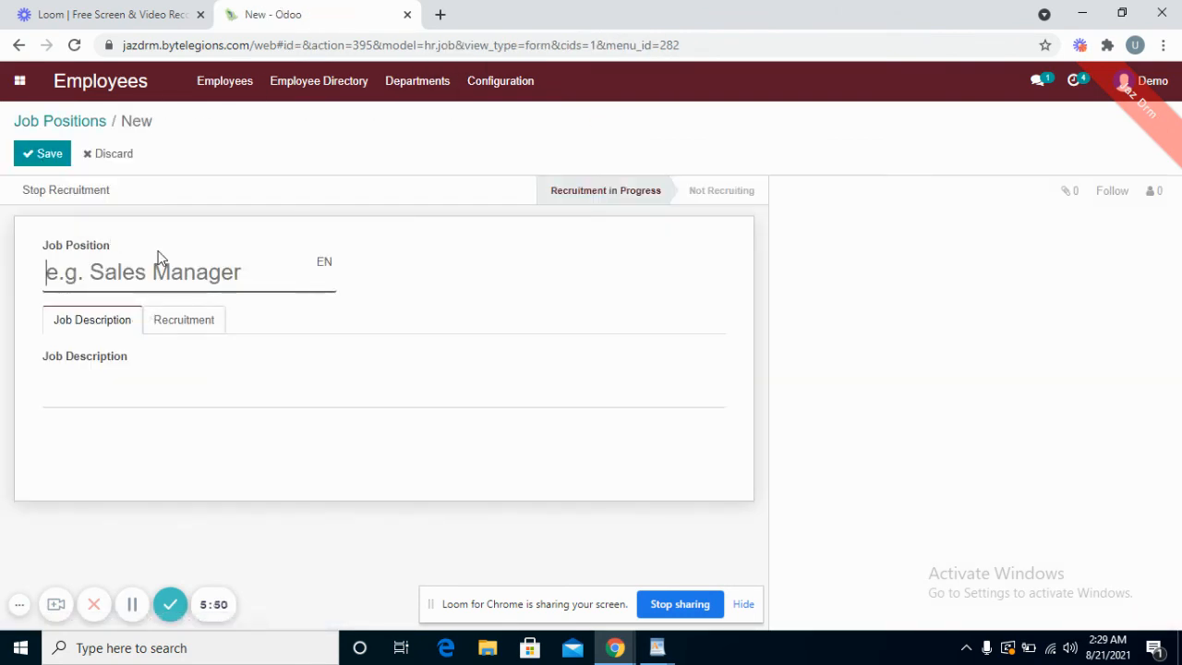
text(Sales M)
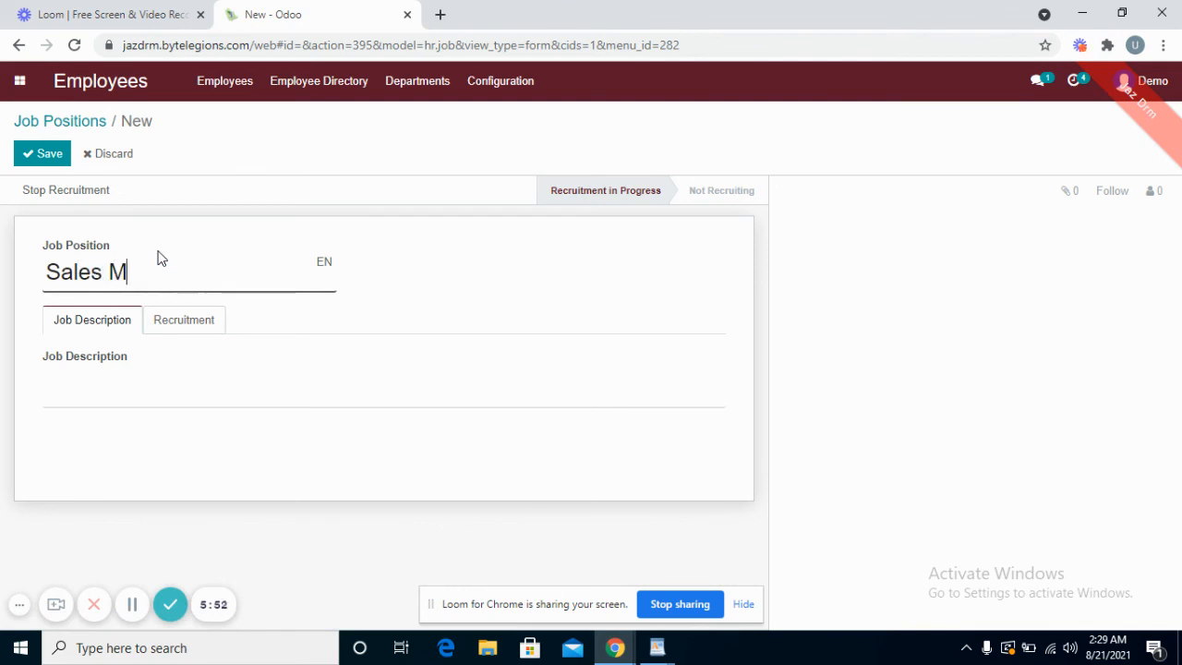
text(anager)
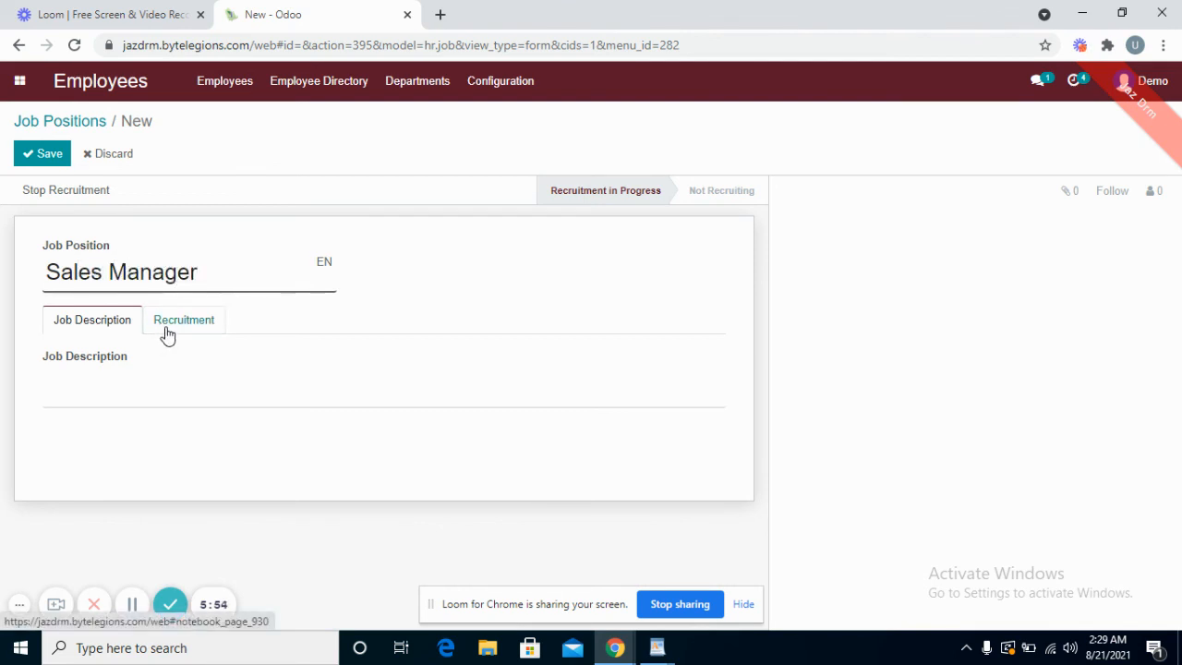
Assign the position to the Sales department with 2 expected new employees, save it and return to the job positions list
click(167, 336)
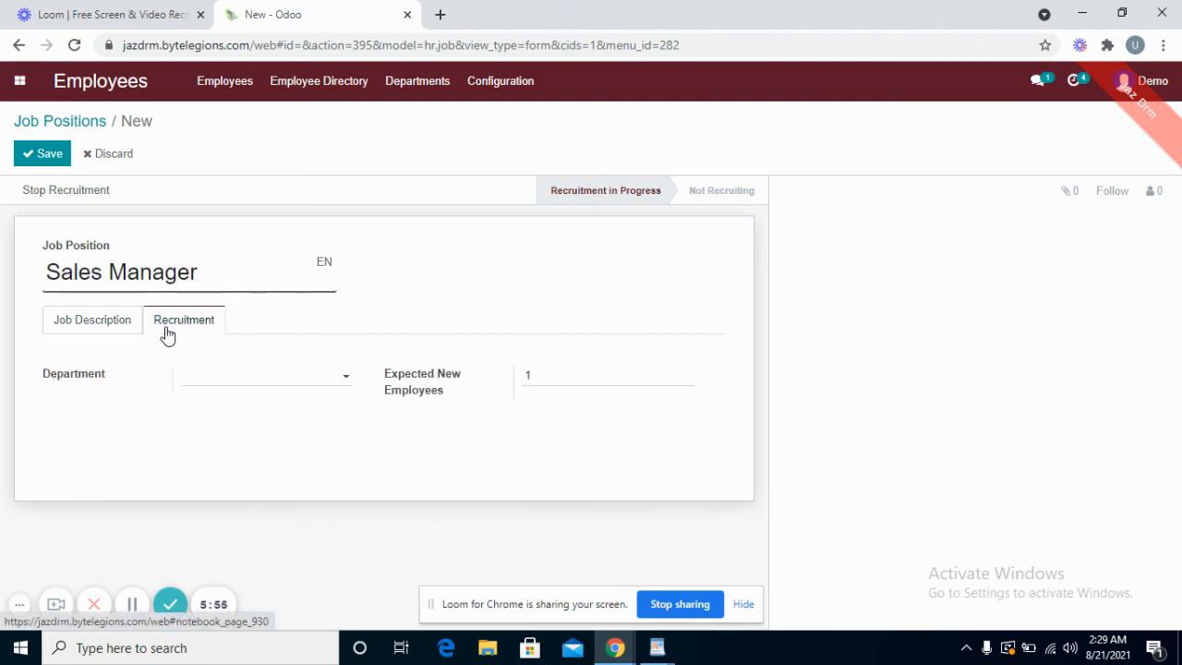
click(274, 385)
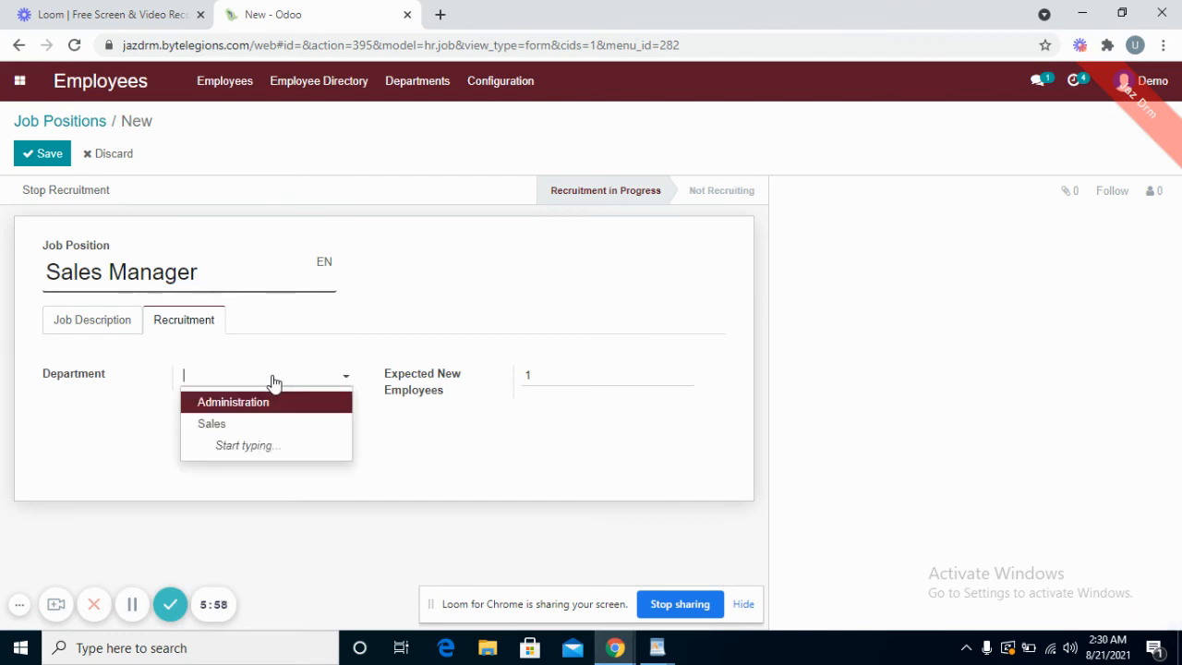
click(265, 423)
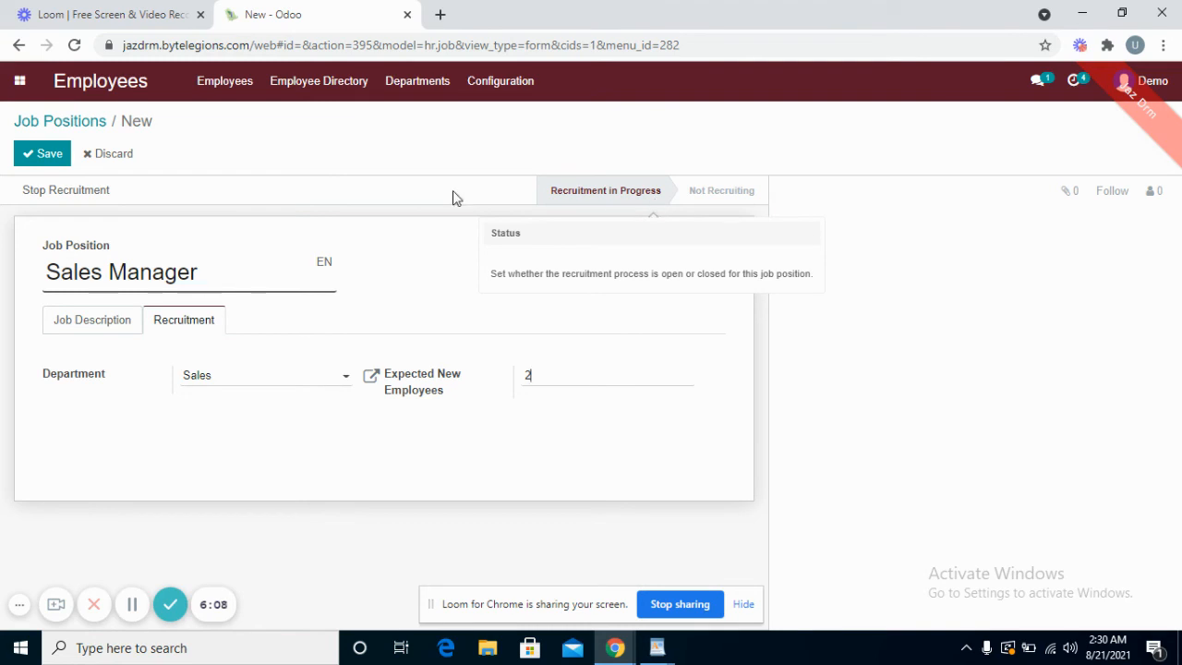
click(42, 153)
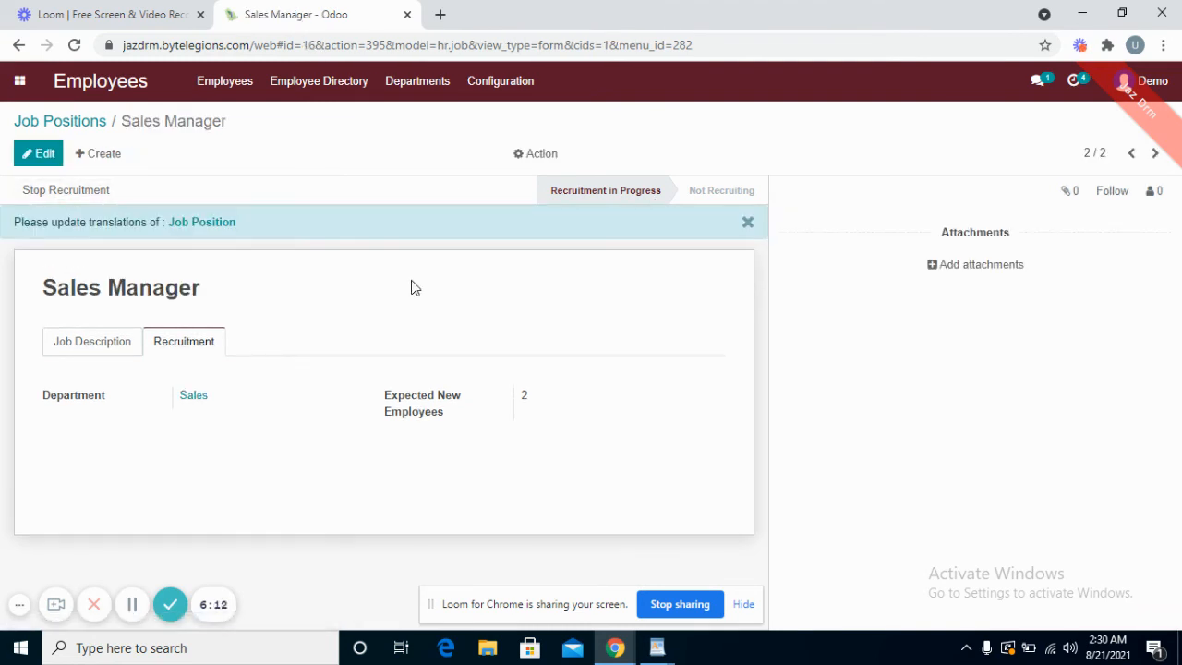
click(85, 131)
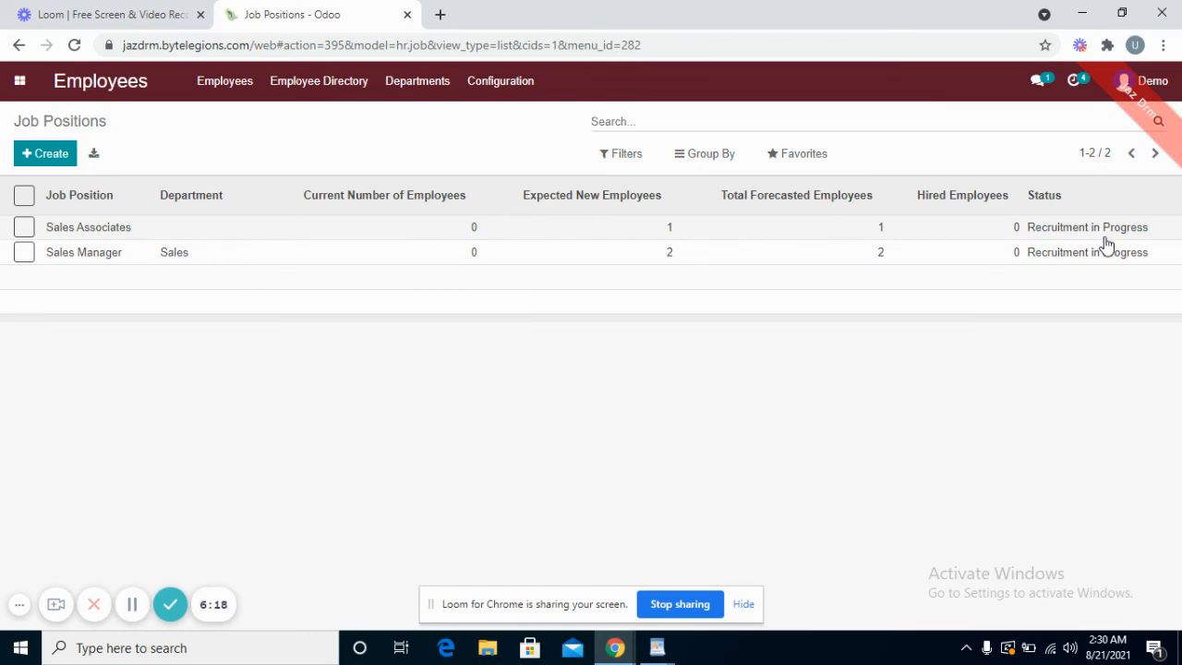
View the list of departments in the configuration
click(476, 88)
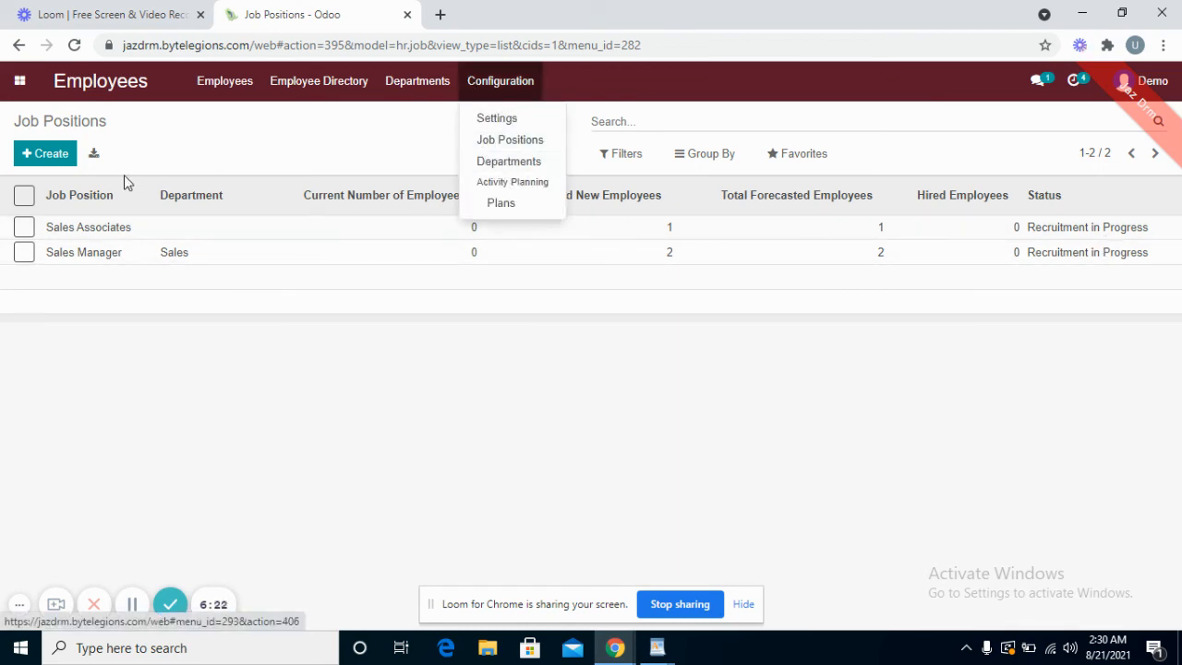
click(499, 163)
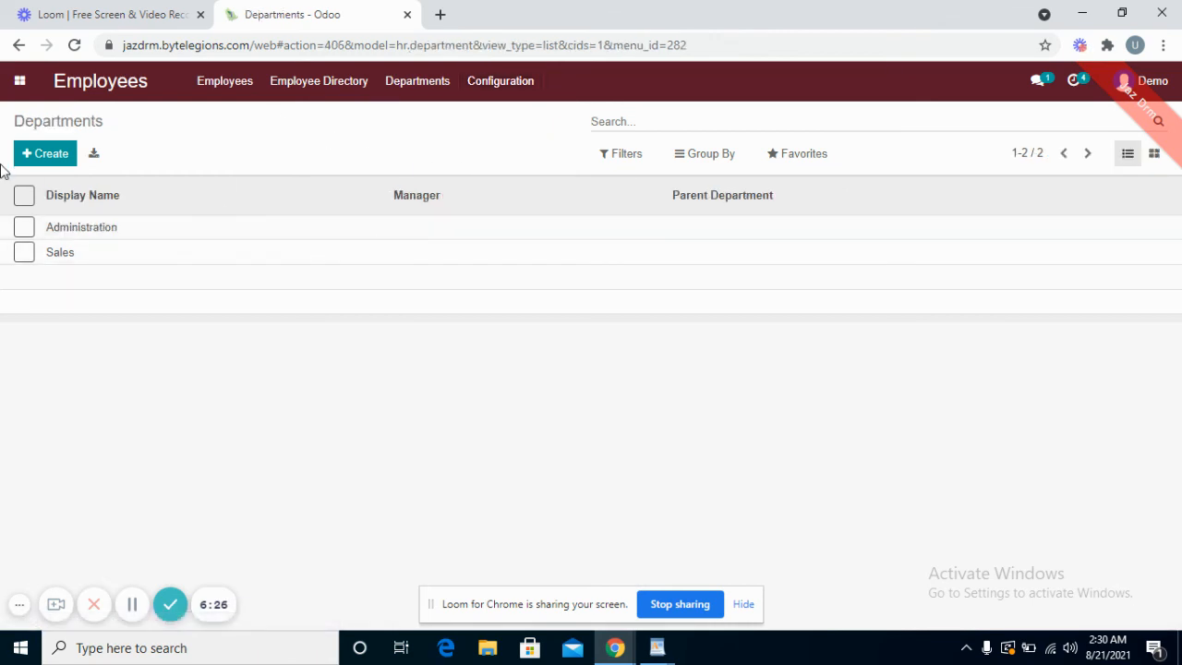
Start a new activity plan named Training and add the existing To Do activity Training, assigned to Employee
click(485, 85)
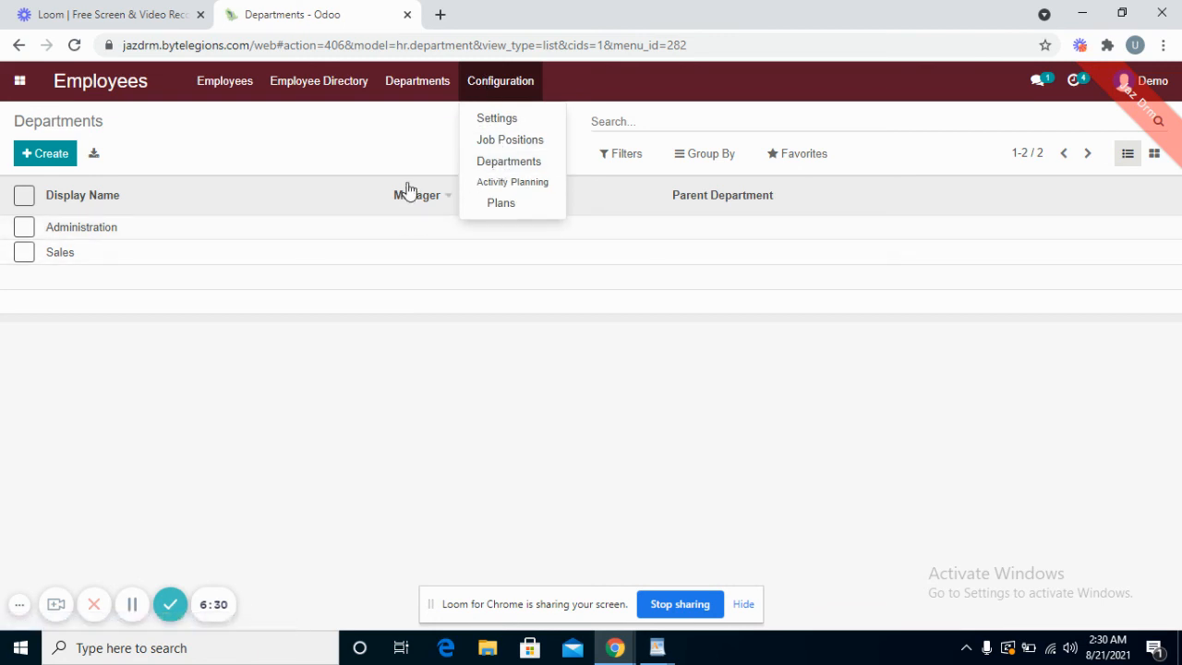
click(514, 204)
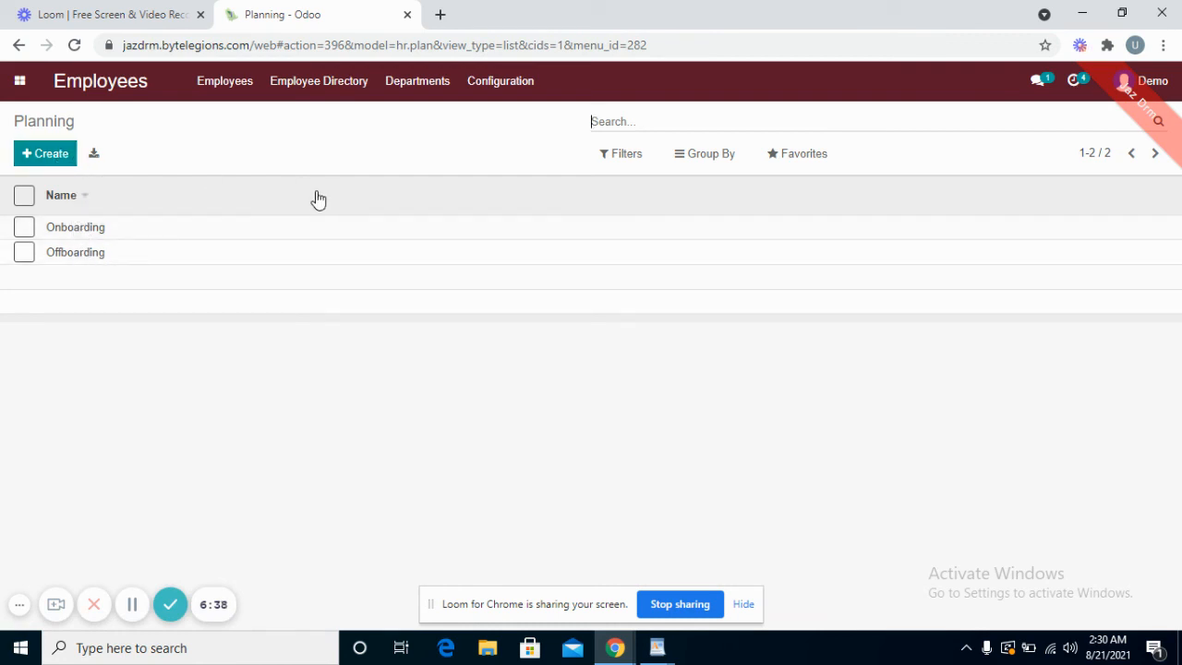
click(52, 160)
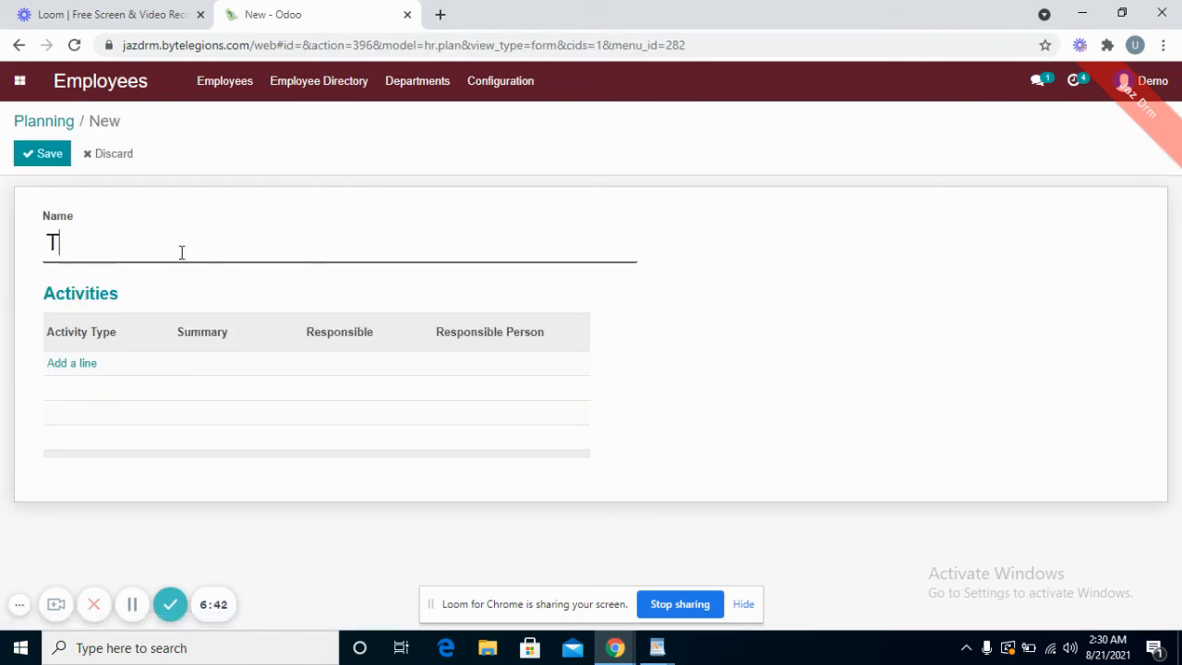
text(Training)
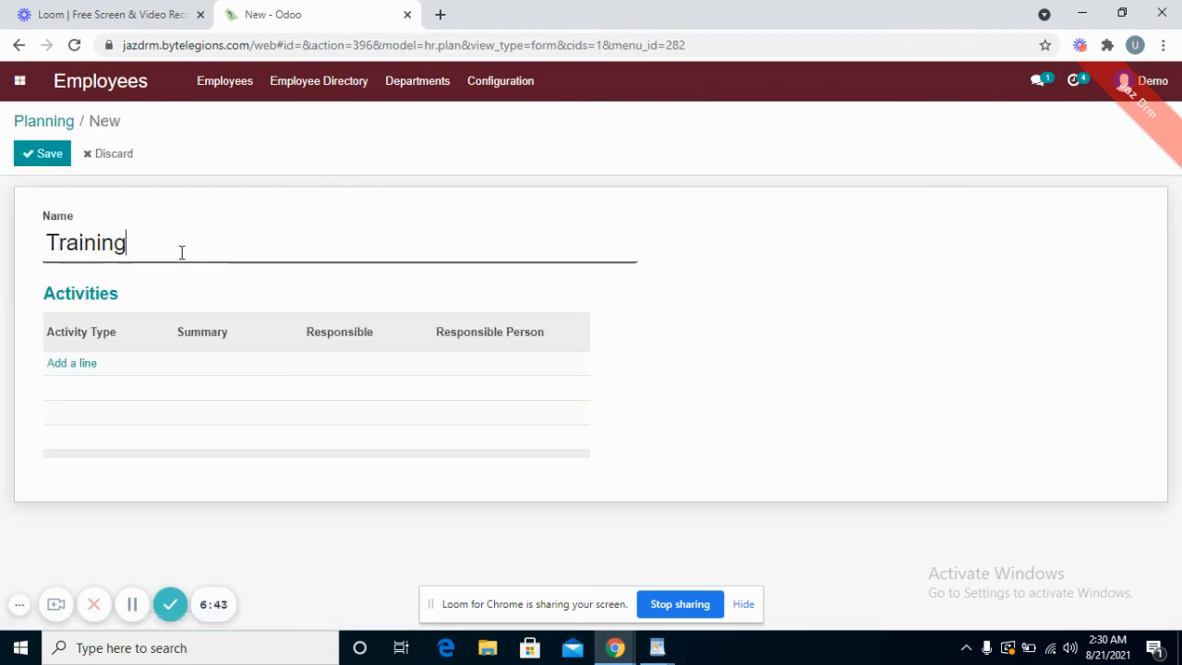
click(64, 364)
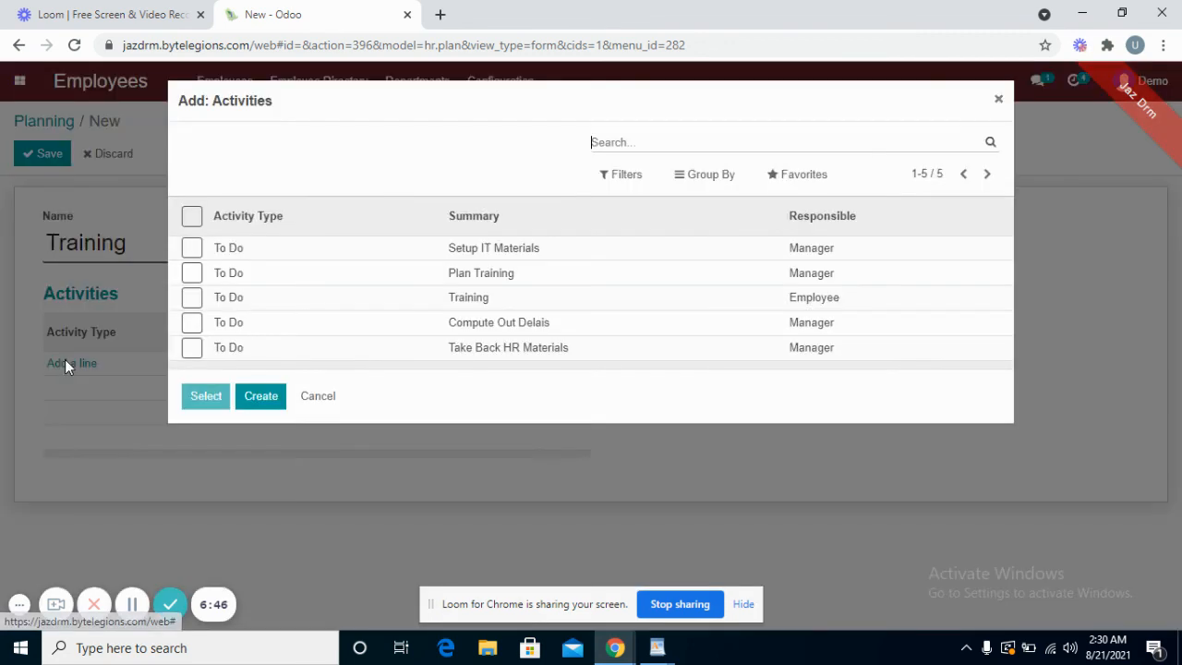
click(191, 299)
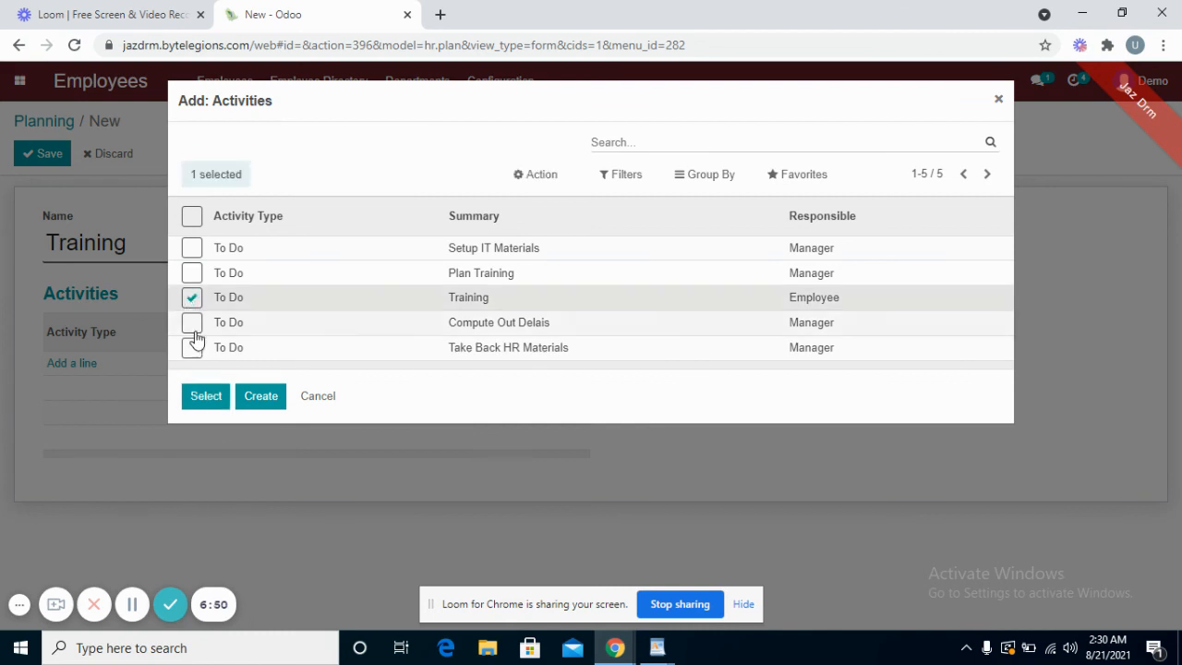
click(206, 396)
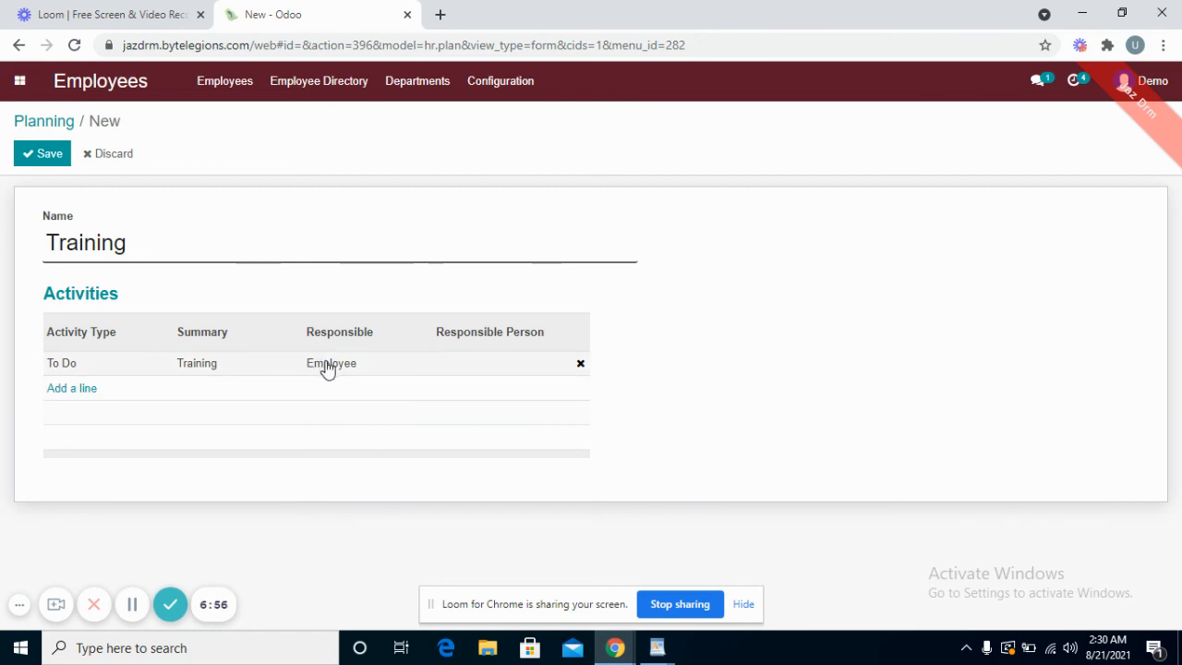
click(476, 371)
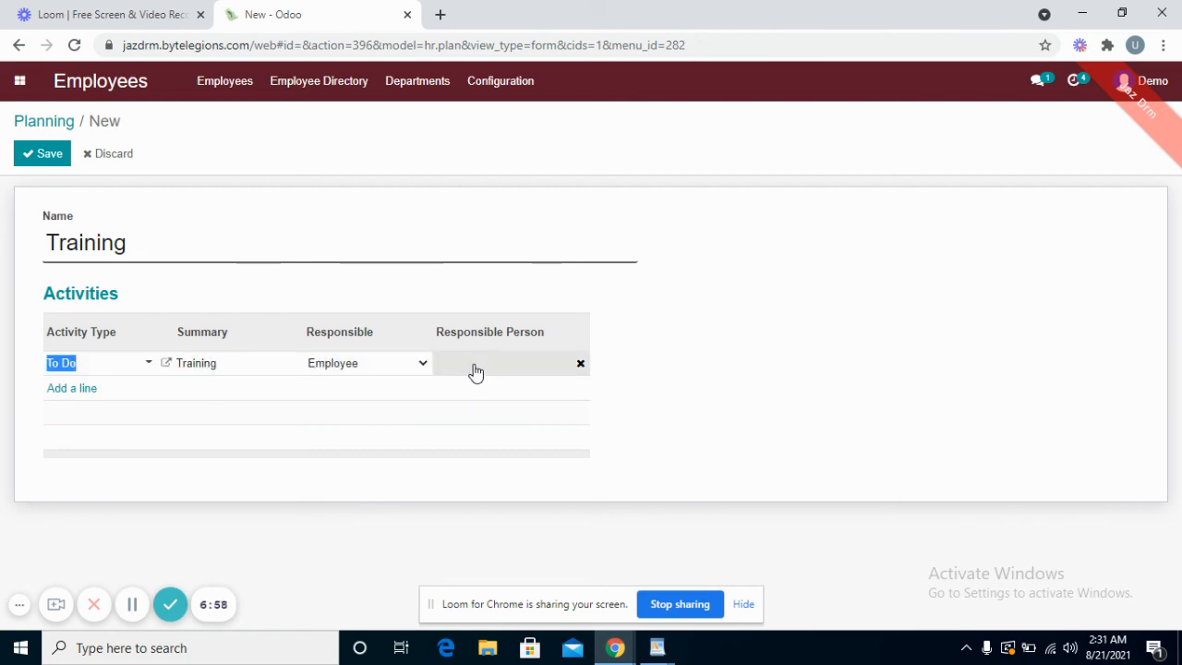
text(j)
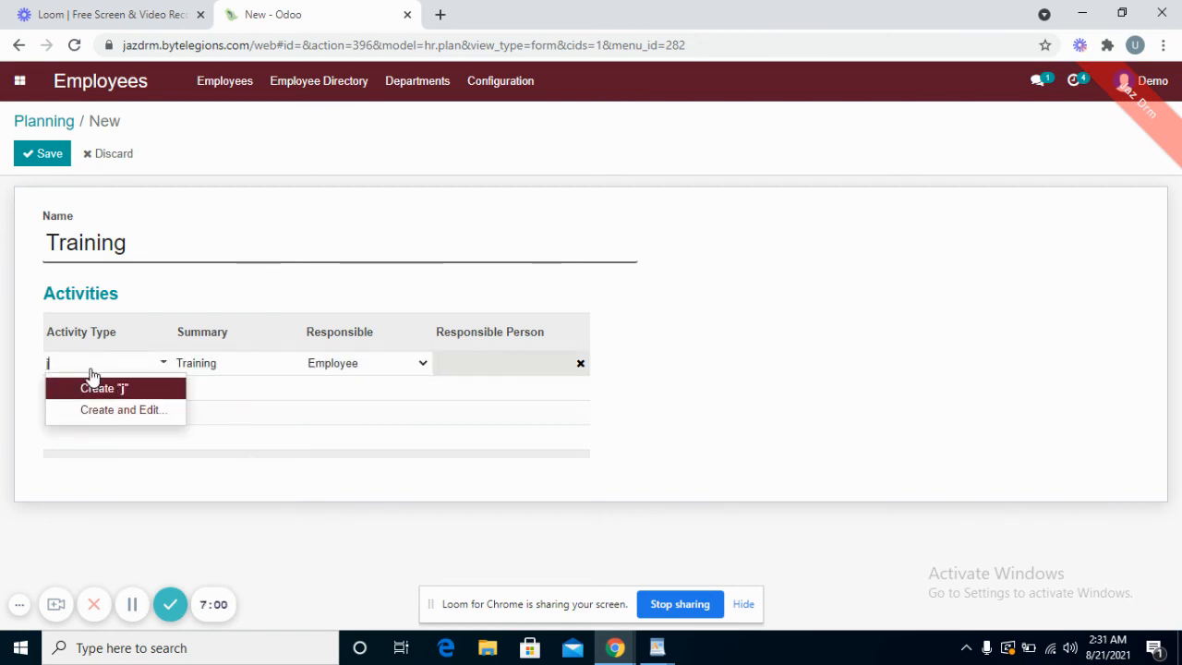
click(169, 292)
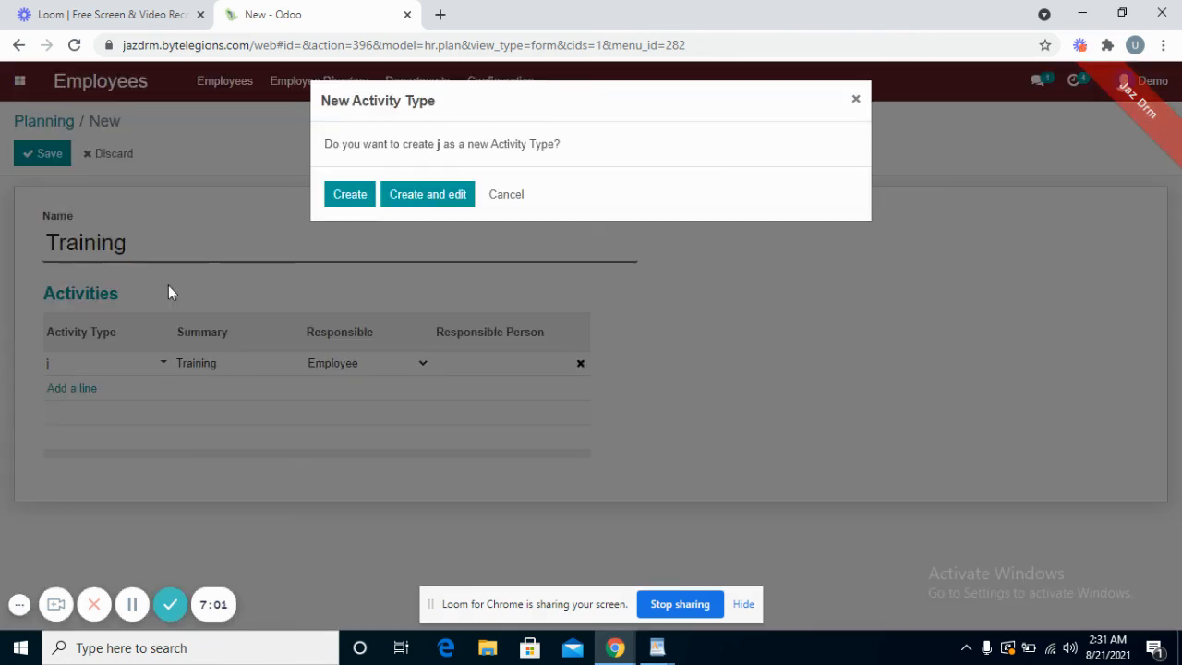
click(505, 195)
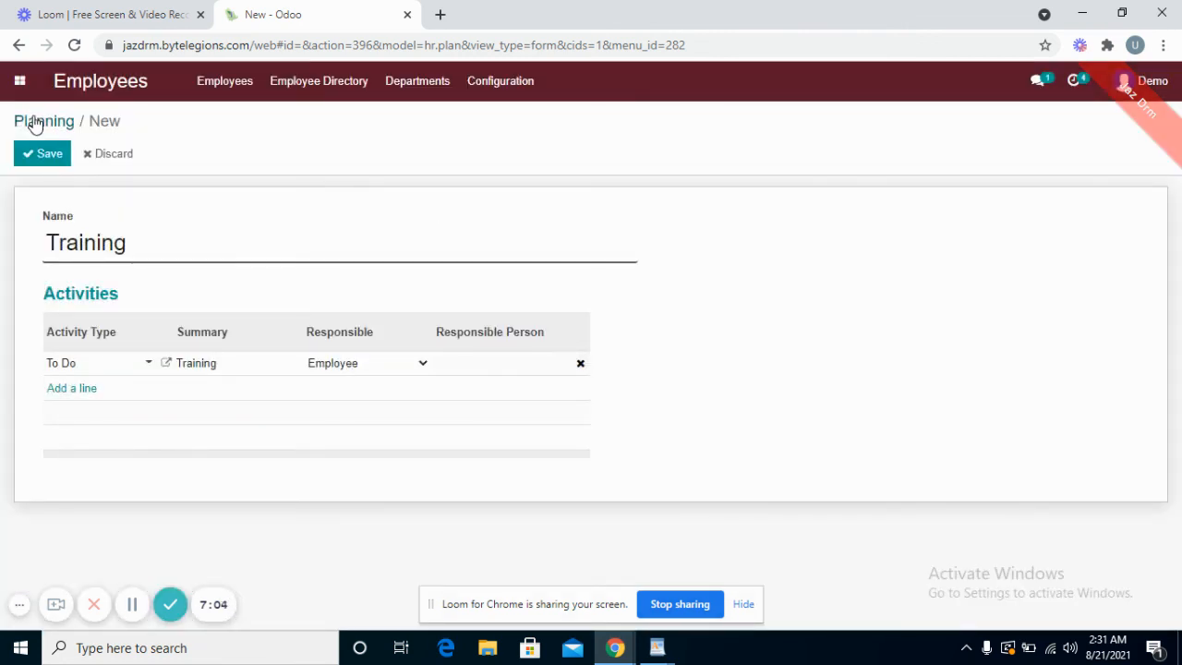
Save the Training plan and return to the list of plans
click(42, 153)
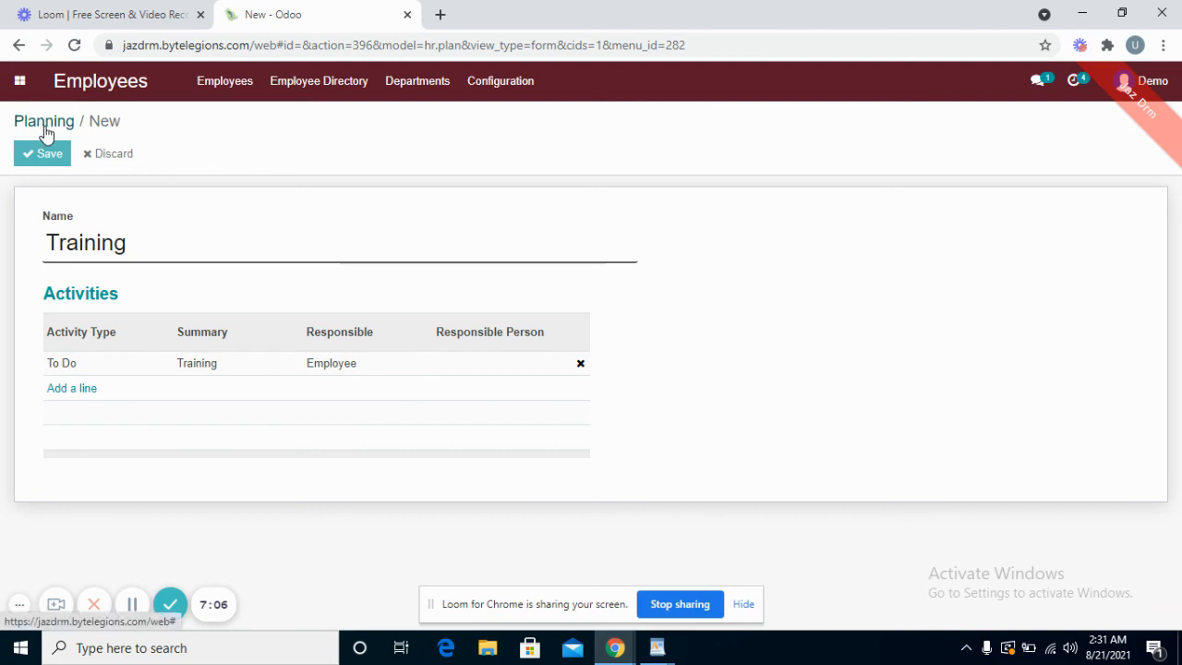
click(45, 126)
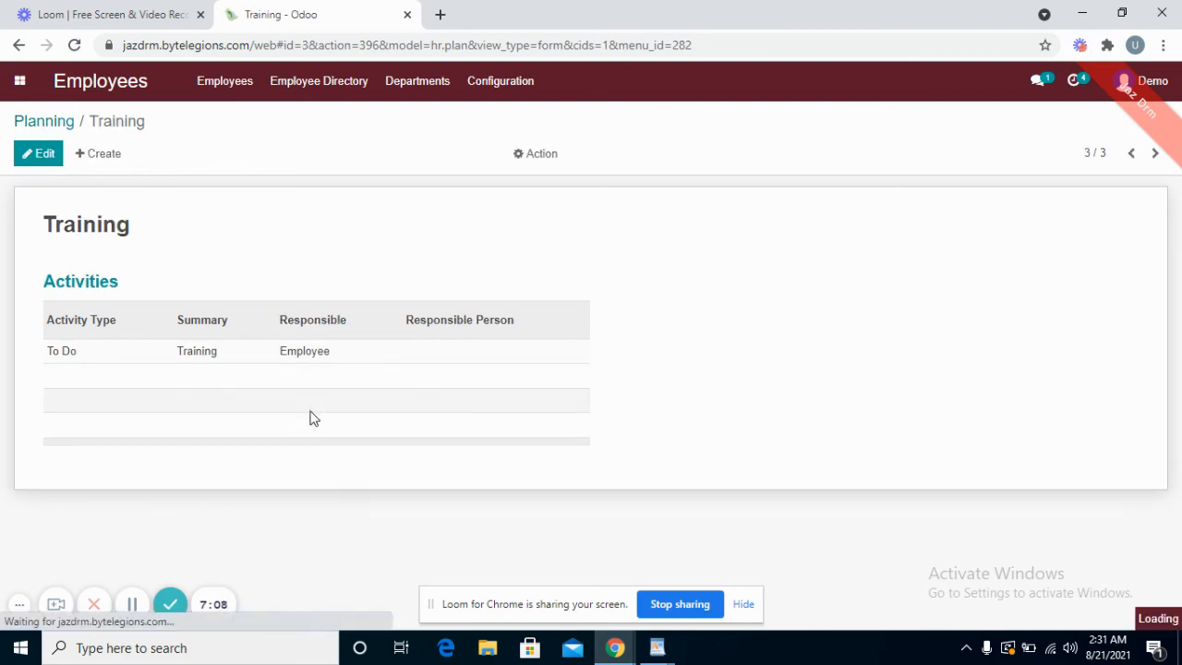